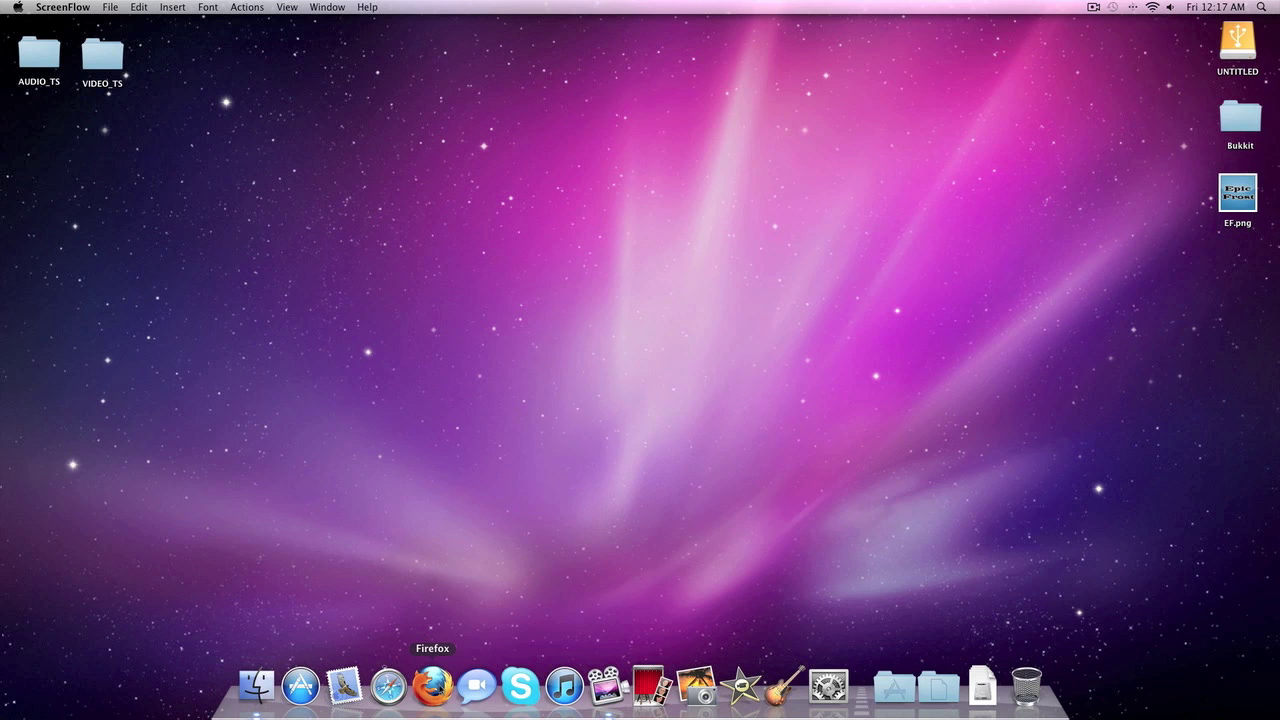
Launch Firefox and System Preferences, then view AirPort's advanced DNS and TCP/IP settings.
left_click(433, 684)
left_click(828, 686)
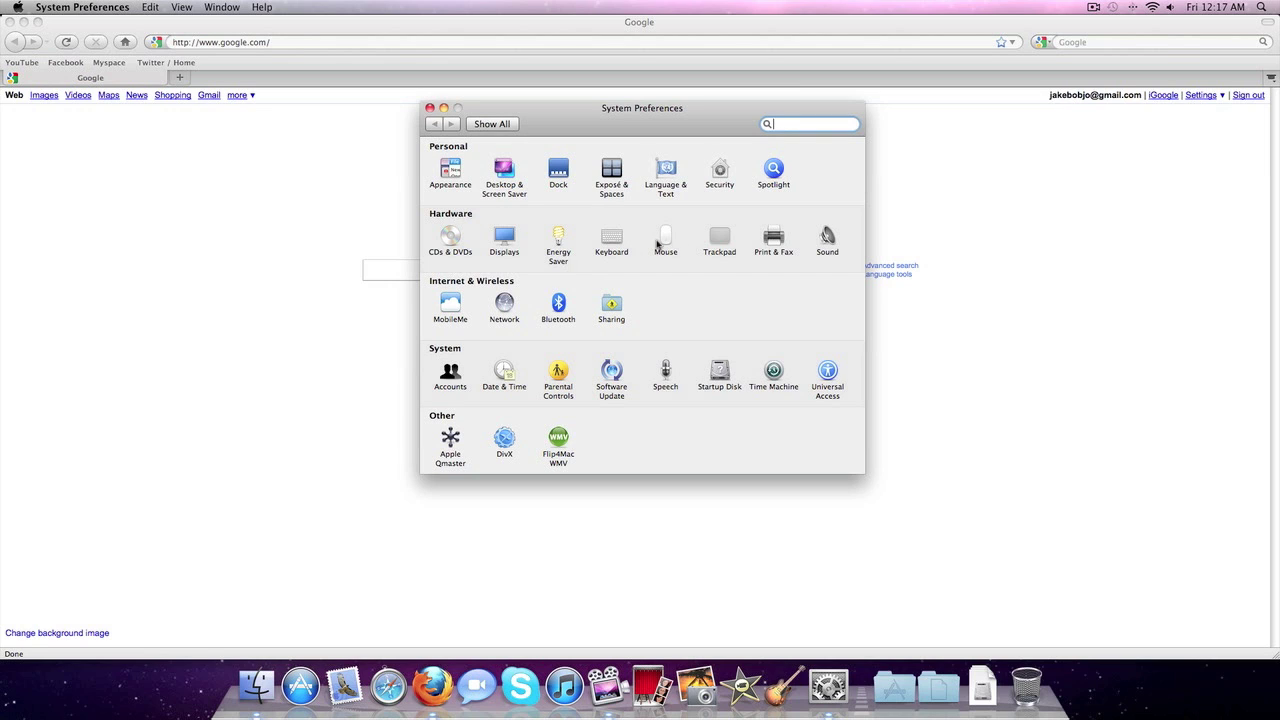
left_click(511, 310)
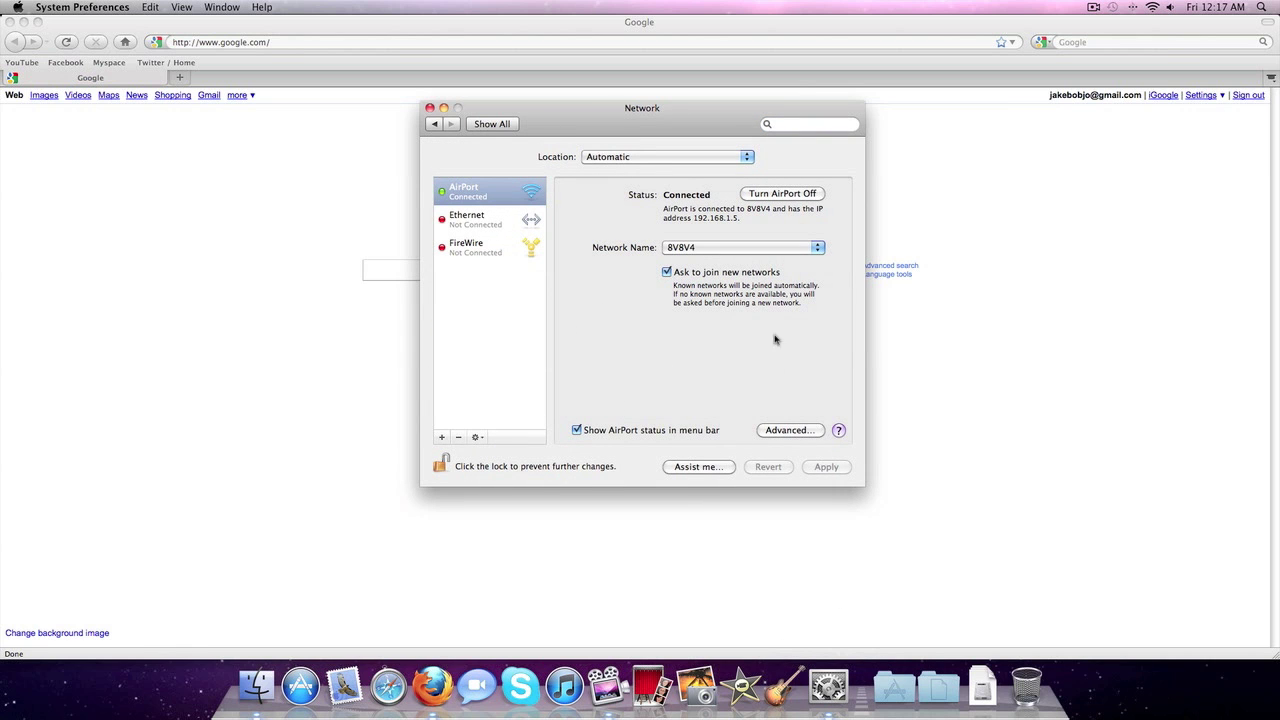
left_click(782, 431)
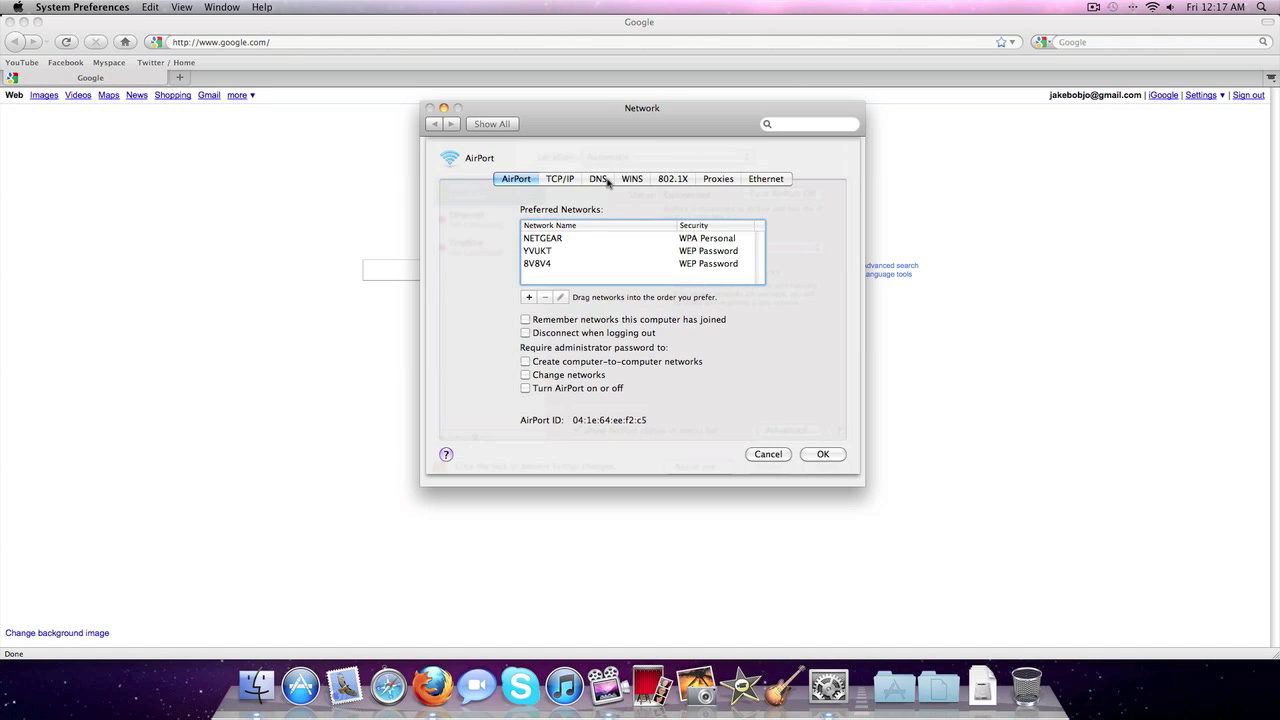
left_click(598, 179)
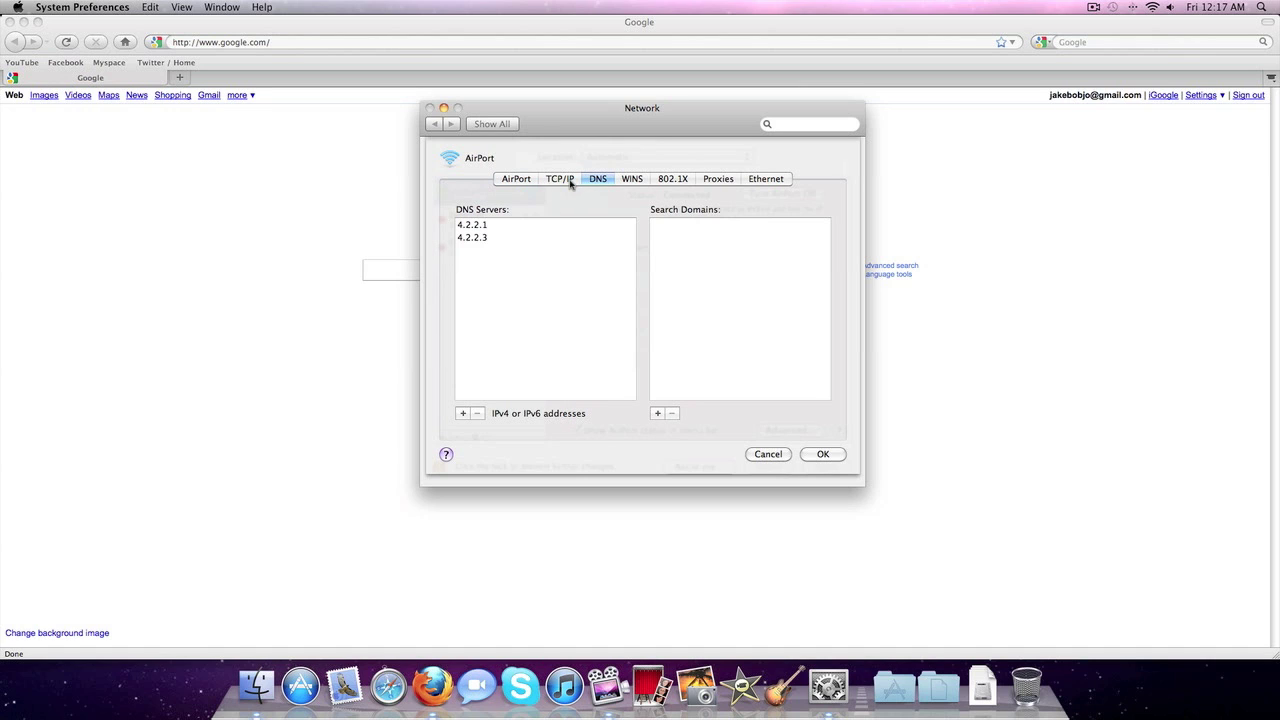
left_click(570, 182)
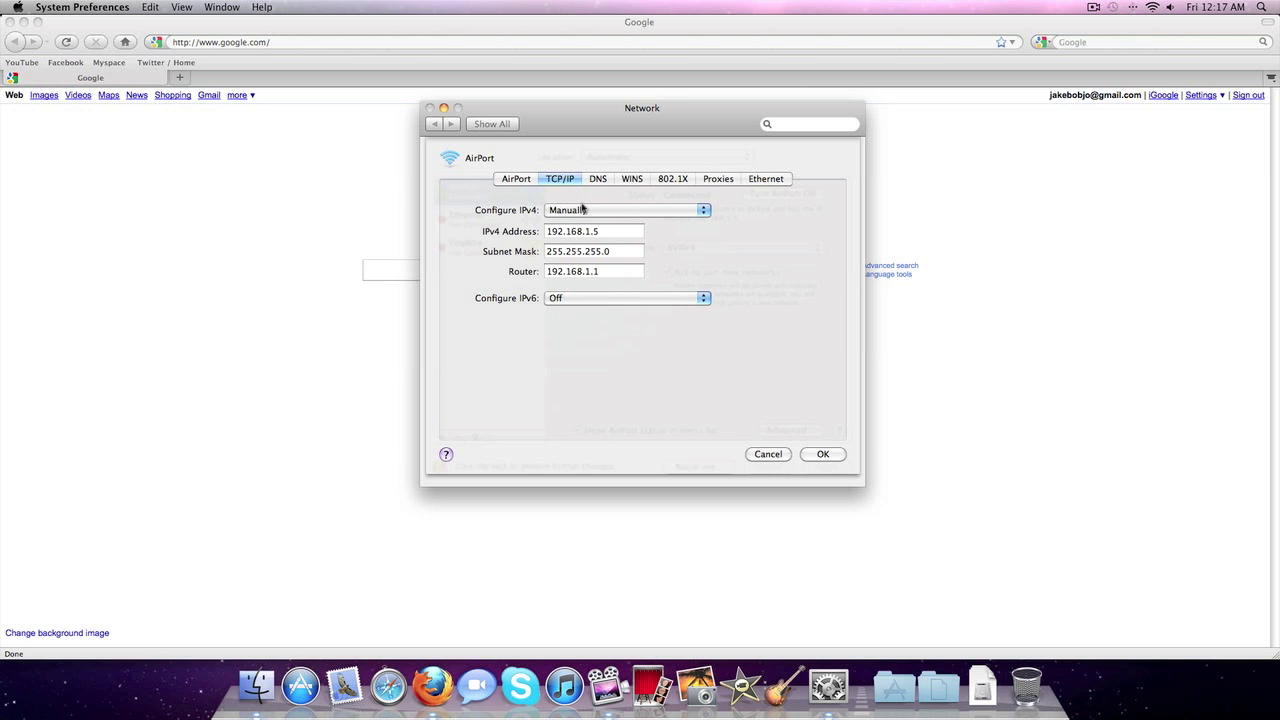
Switch Configure IPv4 between Using DHCP and Manually, keeping the 192.168.1.5 address manual.
left_click(585, 210)
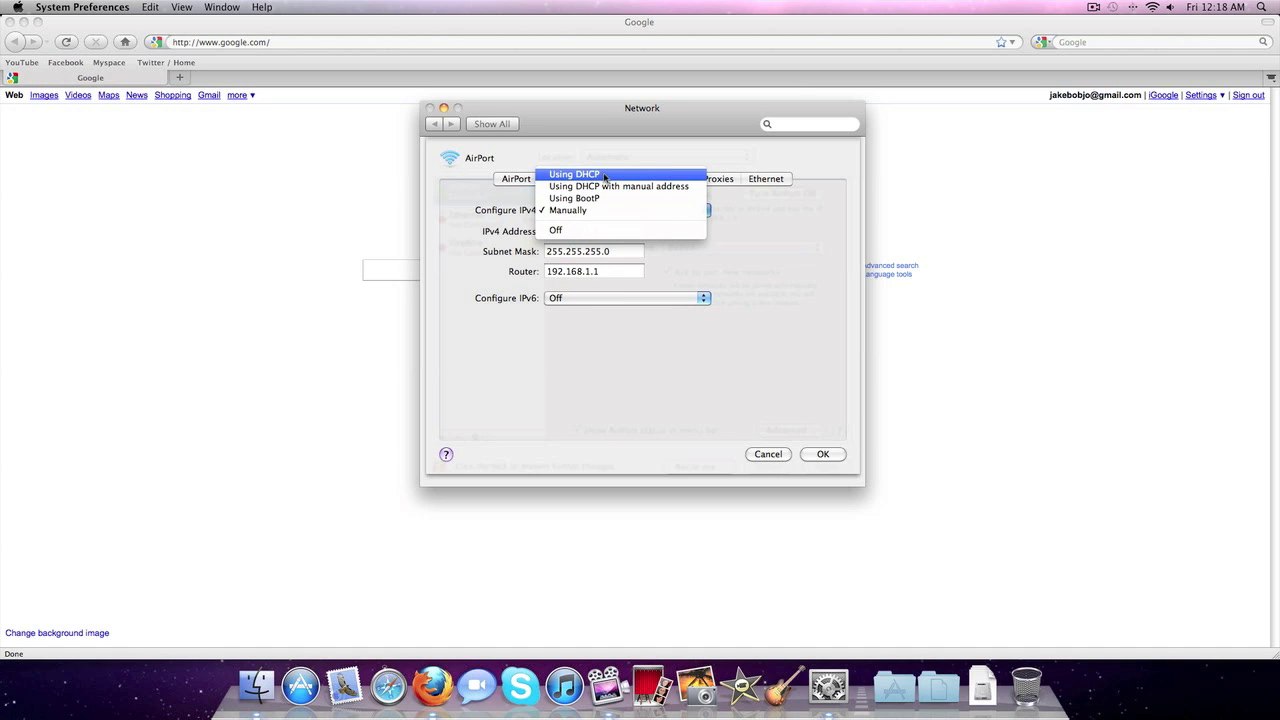
left_click(736, 236)
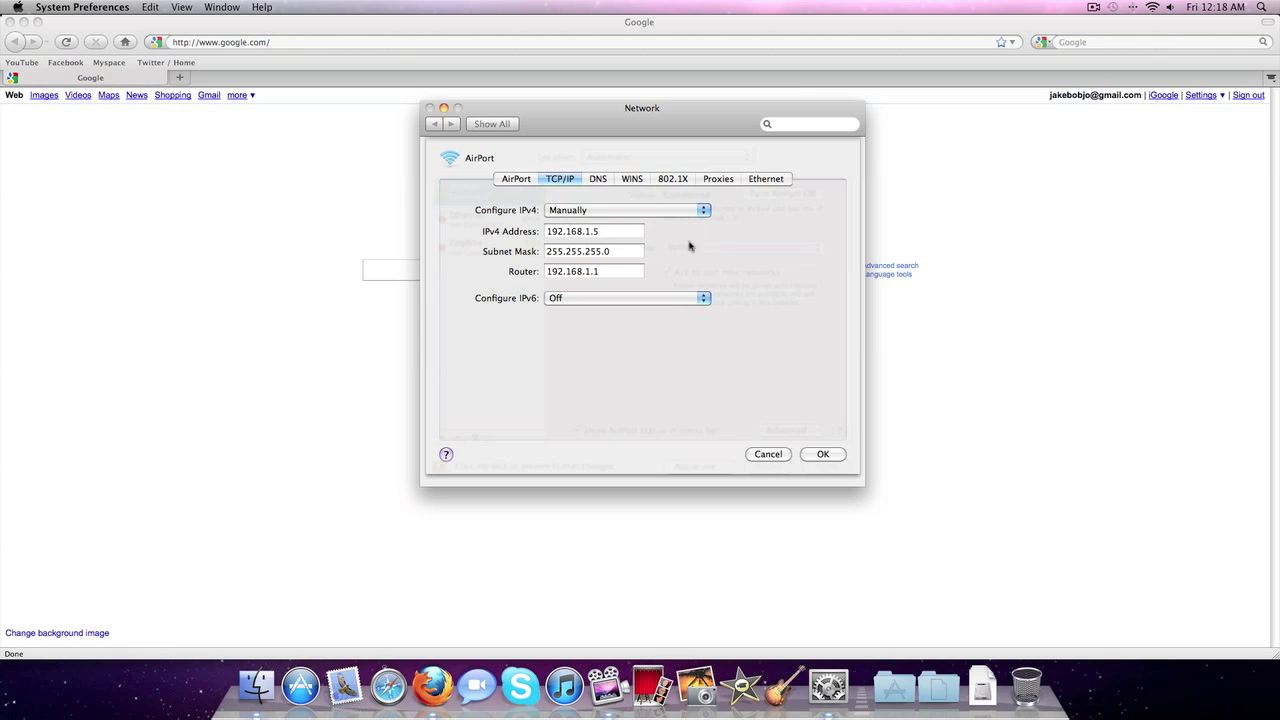
left_click(606, 211)
left_click(606, 211)
left_click(608, 231)
left_click(599, 211)
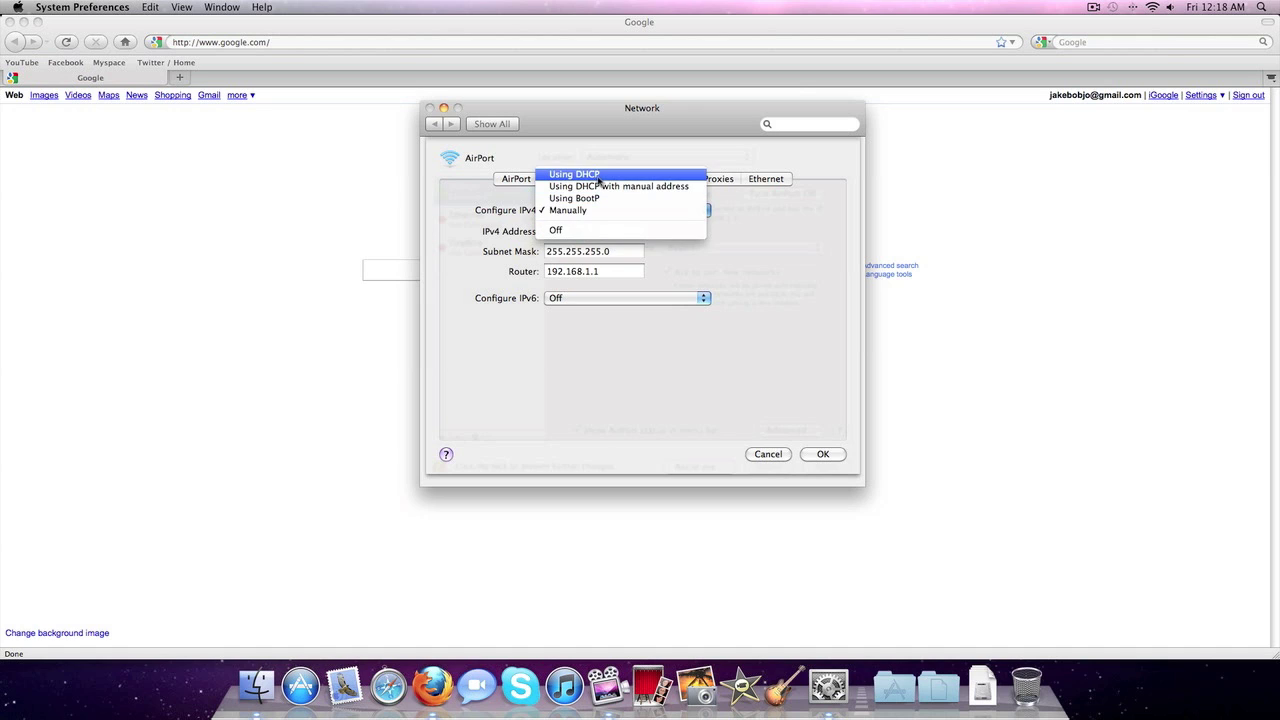
left_click(599, 176)
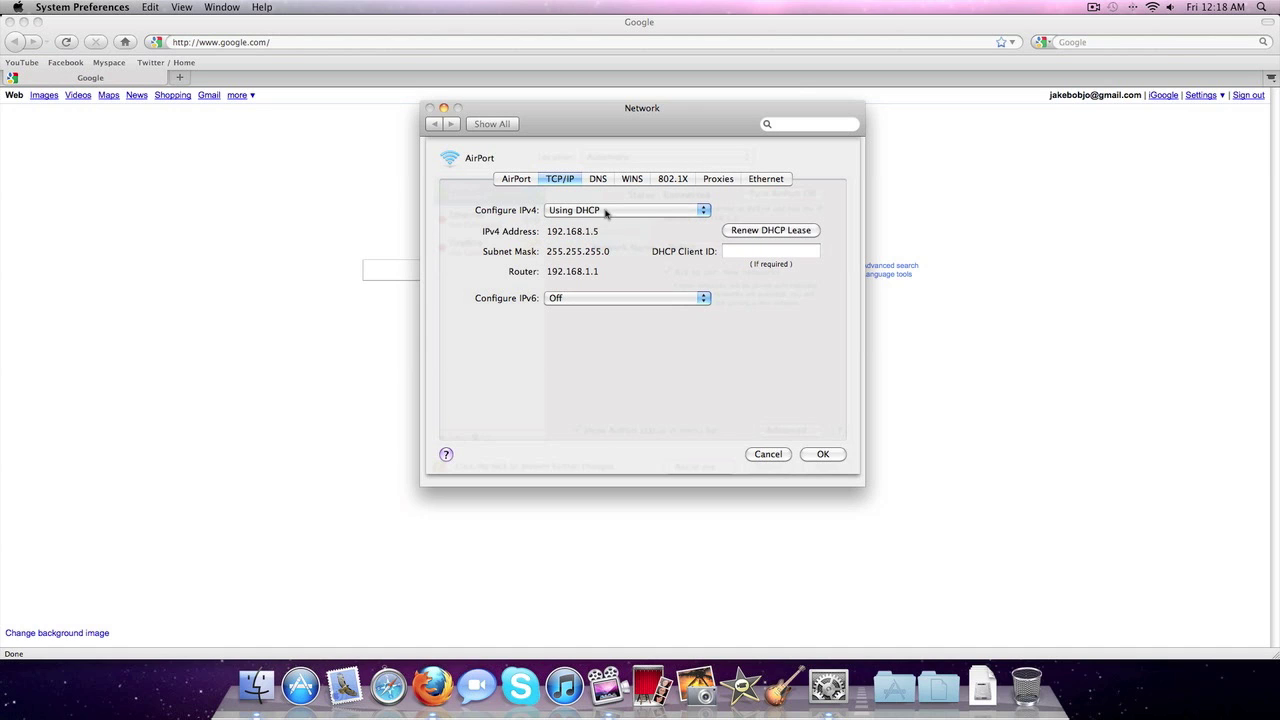
double_click(548, 231)
left_click_drag(548, 231, 611, 231)
left_click(600, 213)
left_click(607, 249)
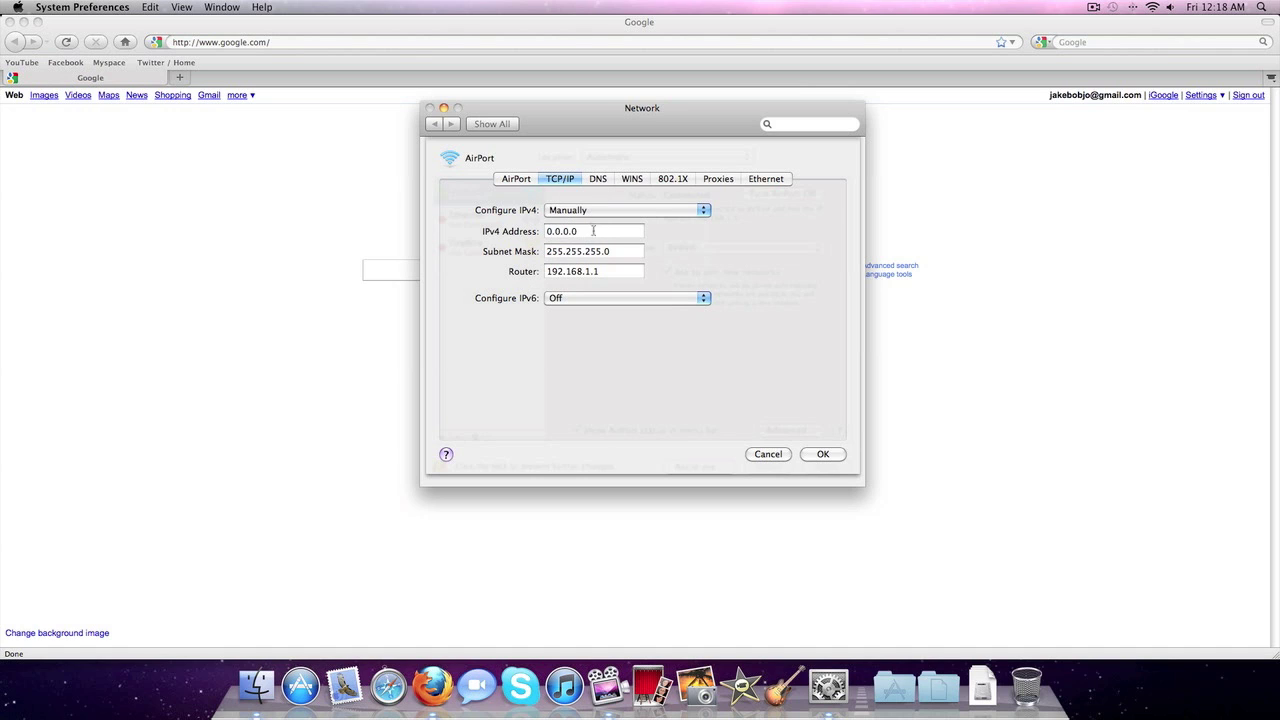
left_click(596, 231)
type("192.168.1.5")
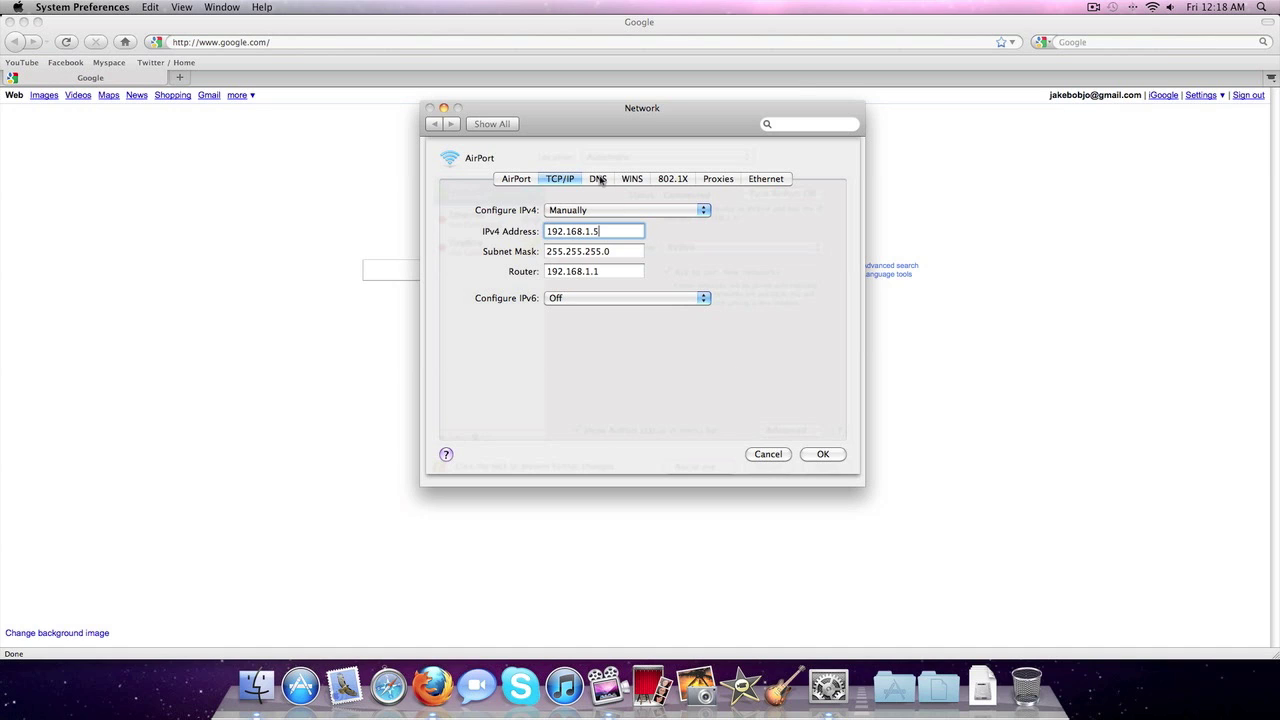
Check the DNS and WINS tabs, then select the 192.168.1.1 Router field on TCP/IP.
left_click(598, 178)
left_click(632, 178)
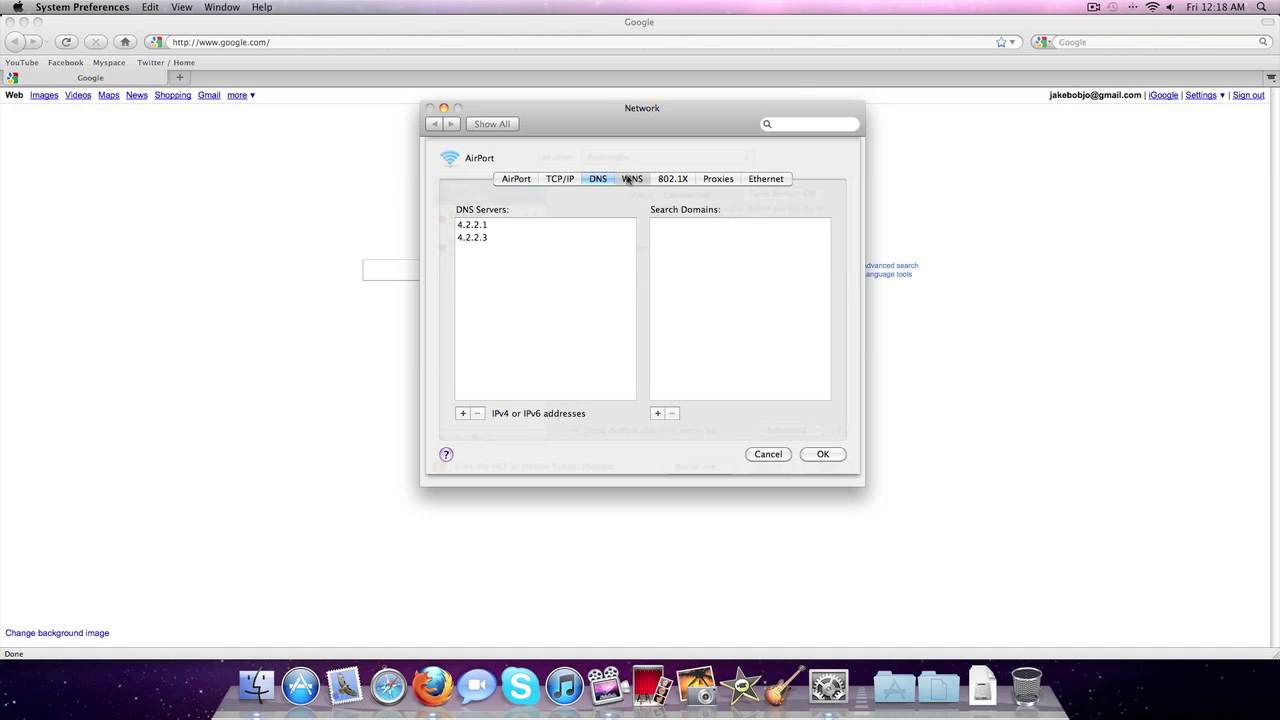
left_click(549, 179)
left_click(608, 271)
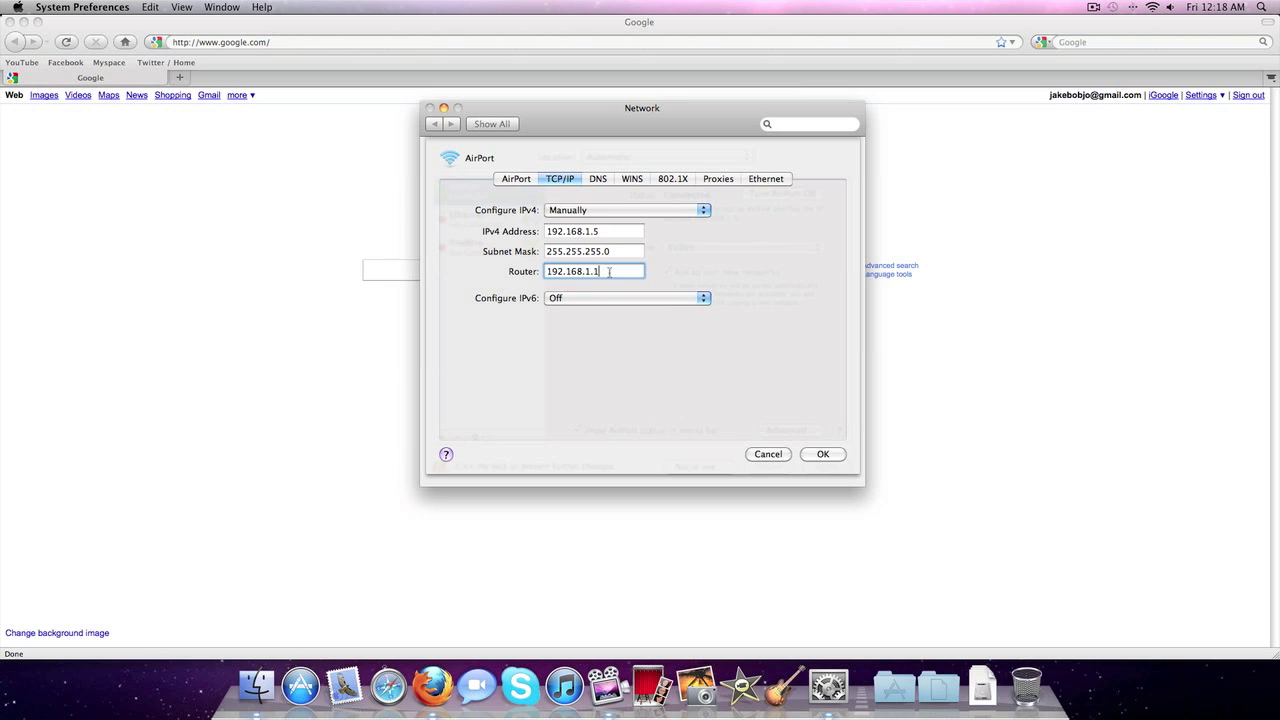
key("super+a")
left_click(605, 273)
Cancel the advanced settings, close System Preferences and launch Terminal via Spotlight.
left_click(765, 456)
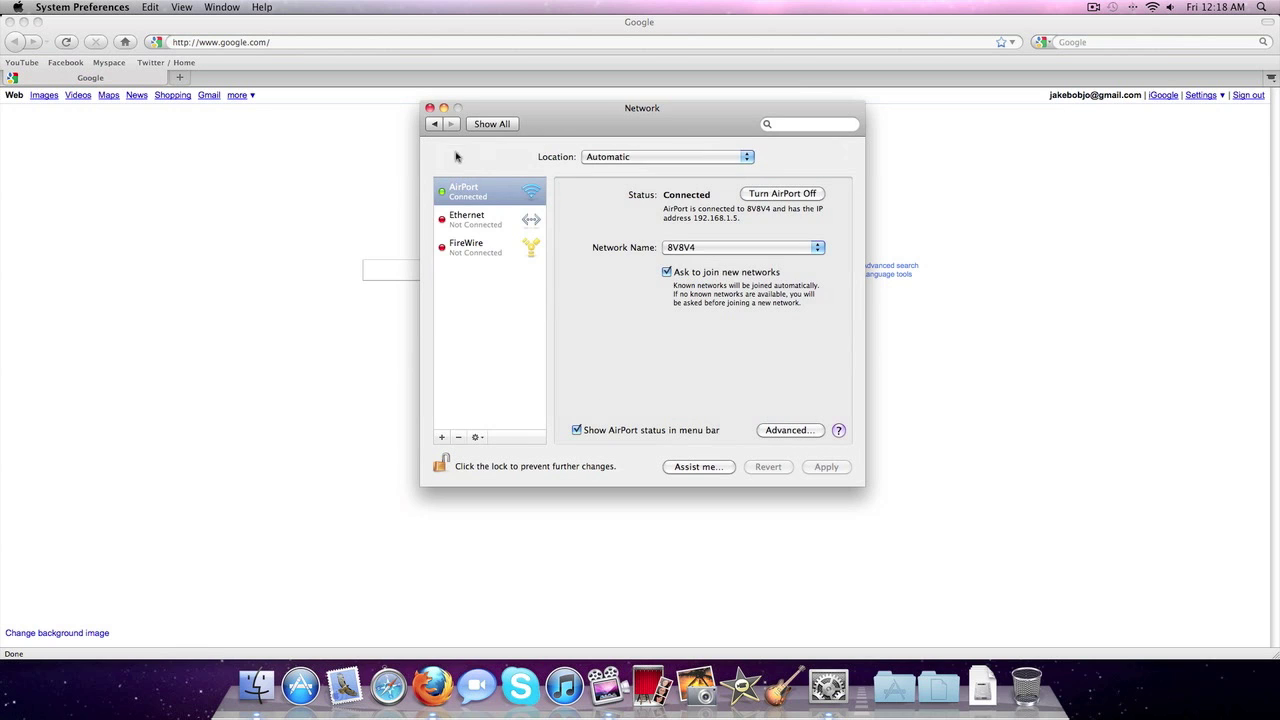
left_click(432, 117)
left_click(1260, 7)
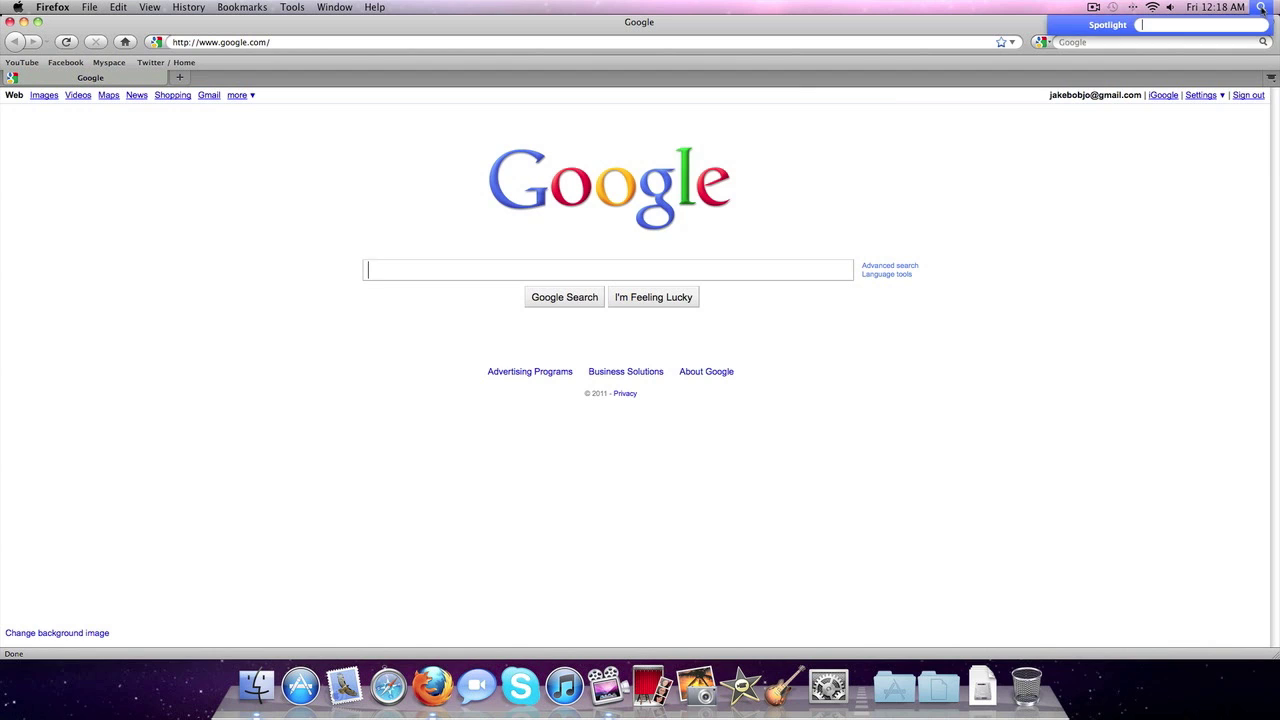
type("terminal")
key("Return")
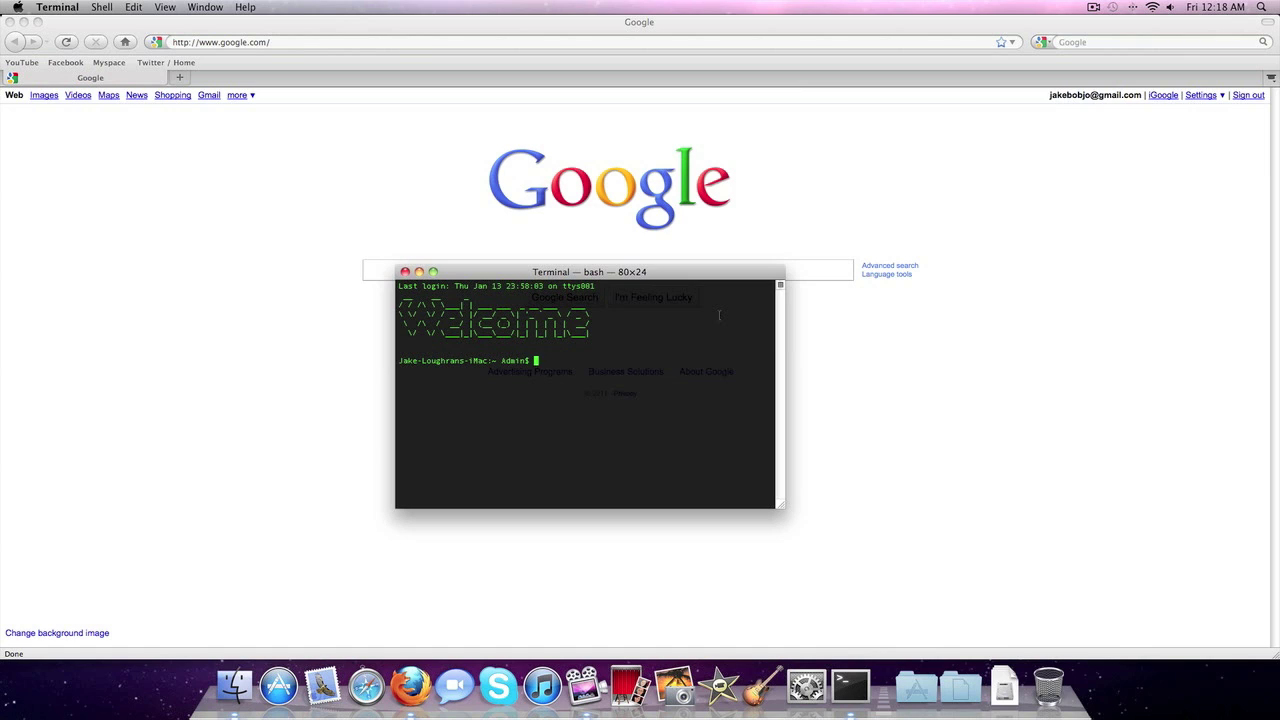
Run the ipconfig all command in Terminal, which returns only usage text.
type("l")
type("config")
type("all")
key("Return")
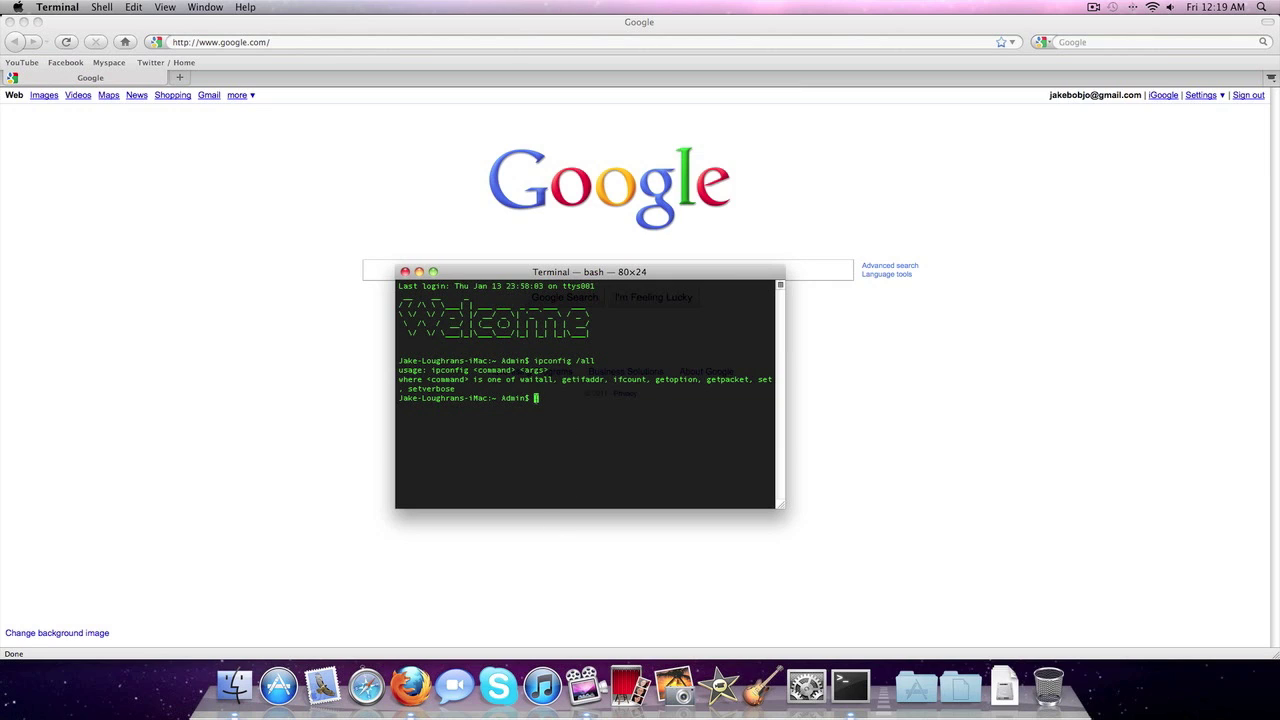
double_click(553, 399)
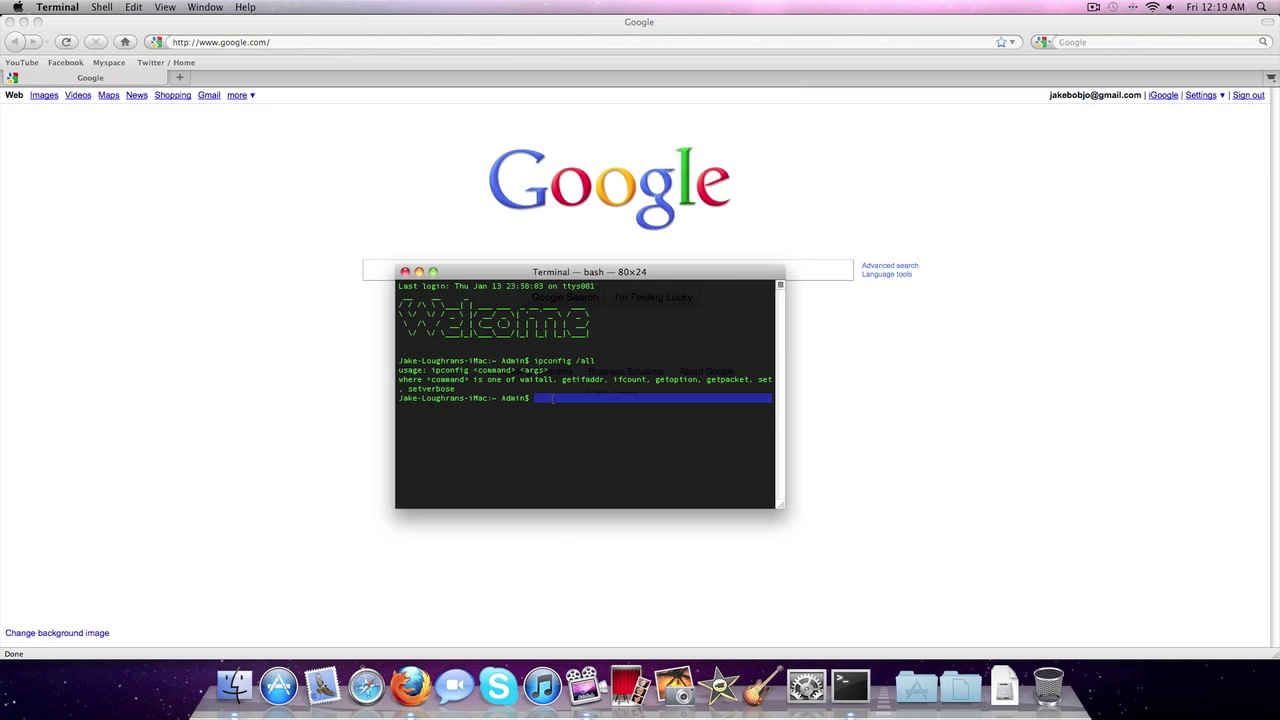
left_click(553, 399)
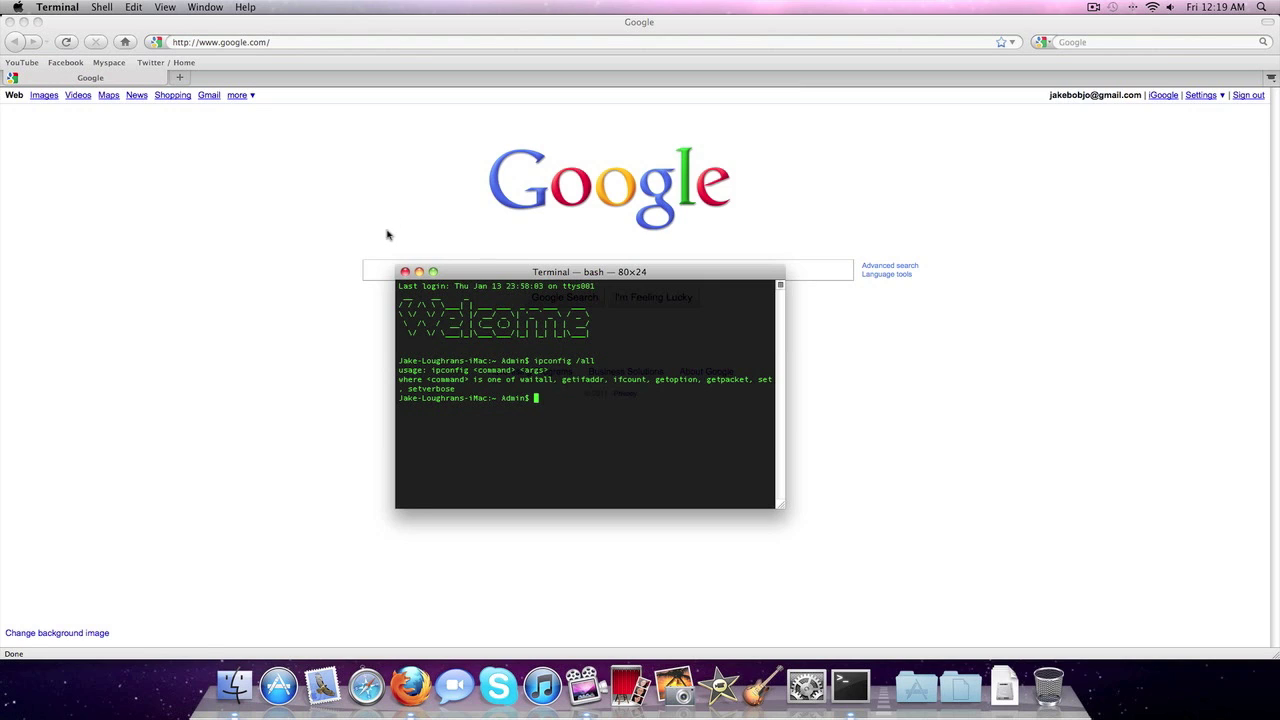
Close Terminal and load the router admin page at 192.168.1.1 in Firefox.
left_click(405, 272)
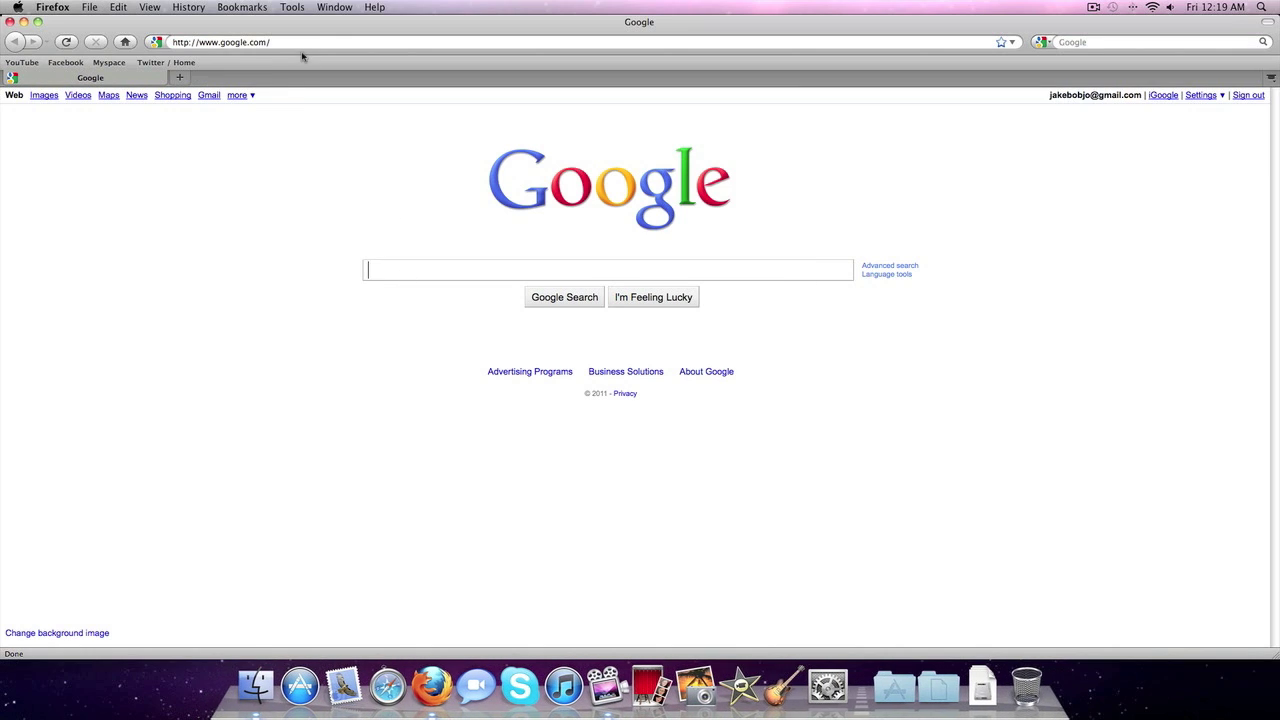
left_click(306, 47)
type("192.168.1.1")
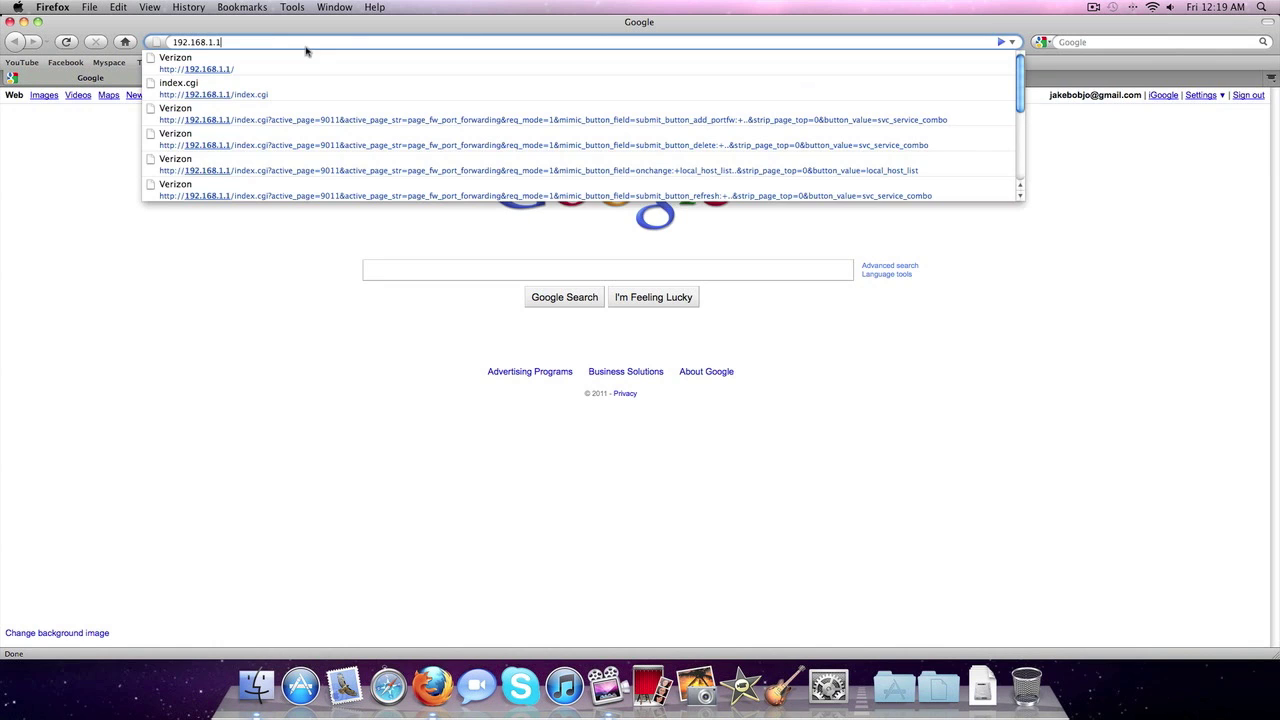
key("Return")
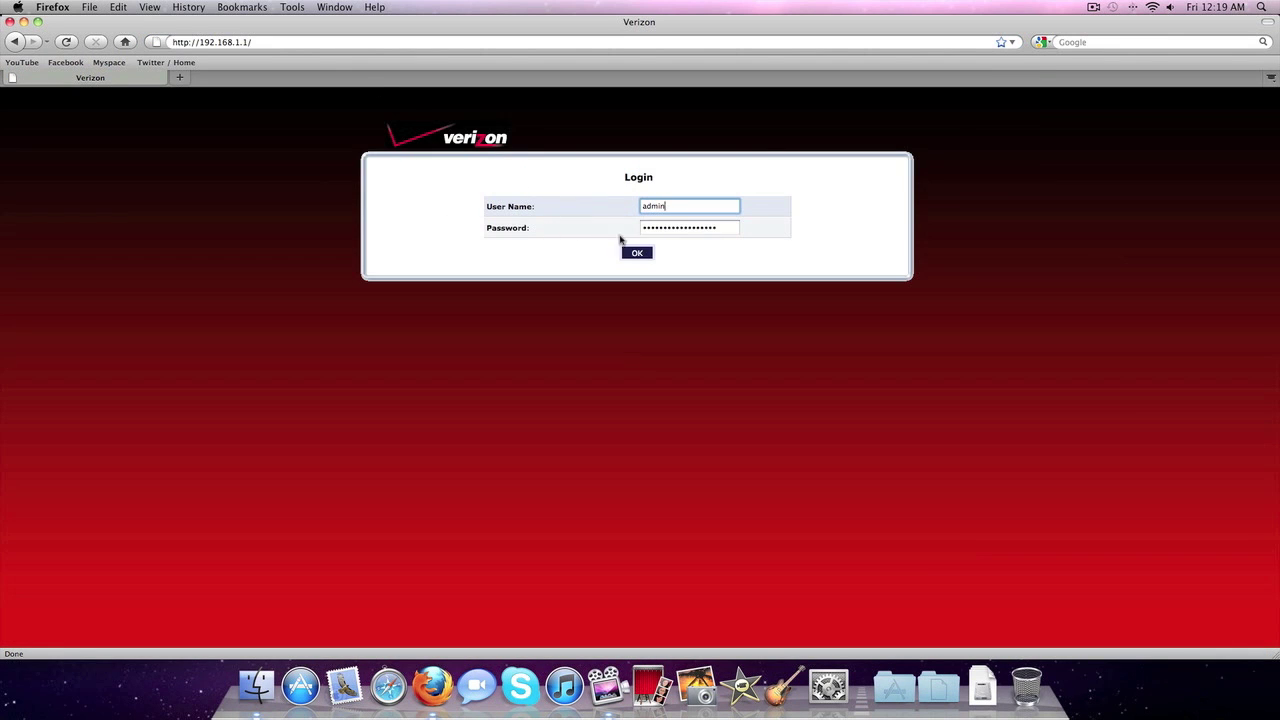
Log in as admin, re-entering the password after the first attempt fails.
left_click(637, 256)
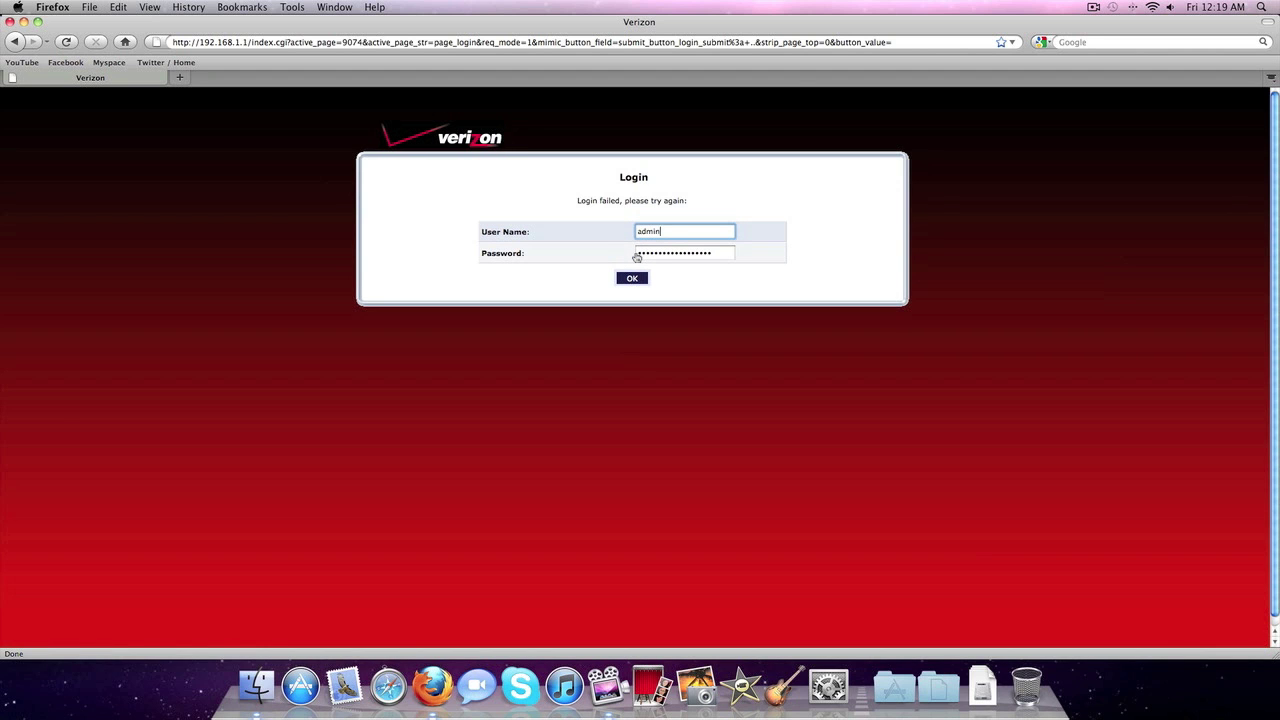
left_click(722, 255)
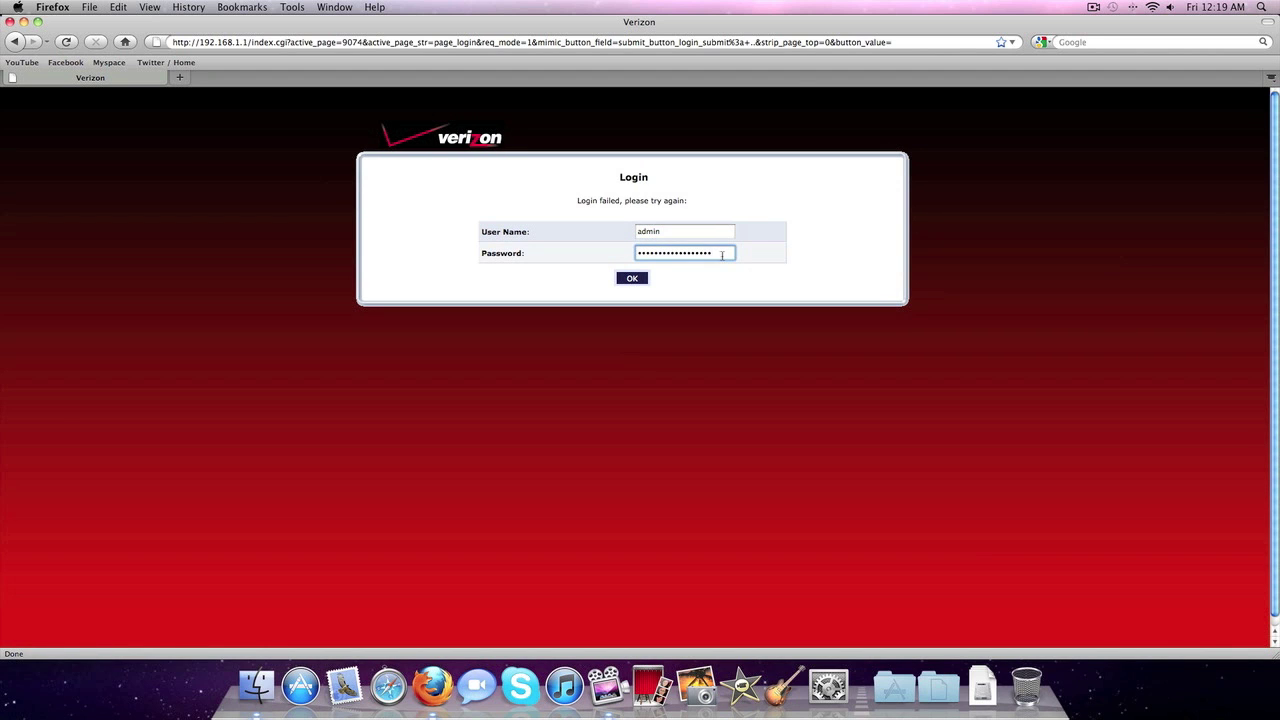
key("BackSpace")
key("BackSpace")
key("BackSpace")
type("••••••••••••")
Finish logging in and reach Firewall Settings' Port Forwarding page, accepting the warning.
key("Return")
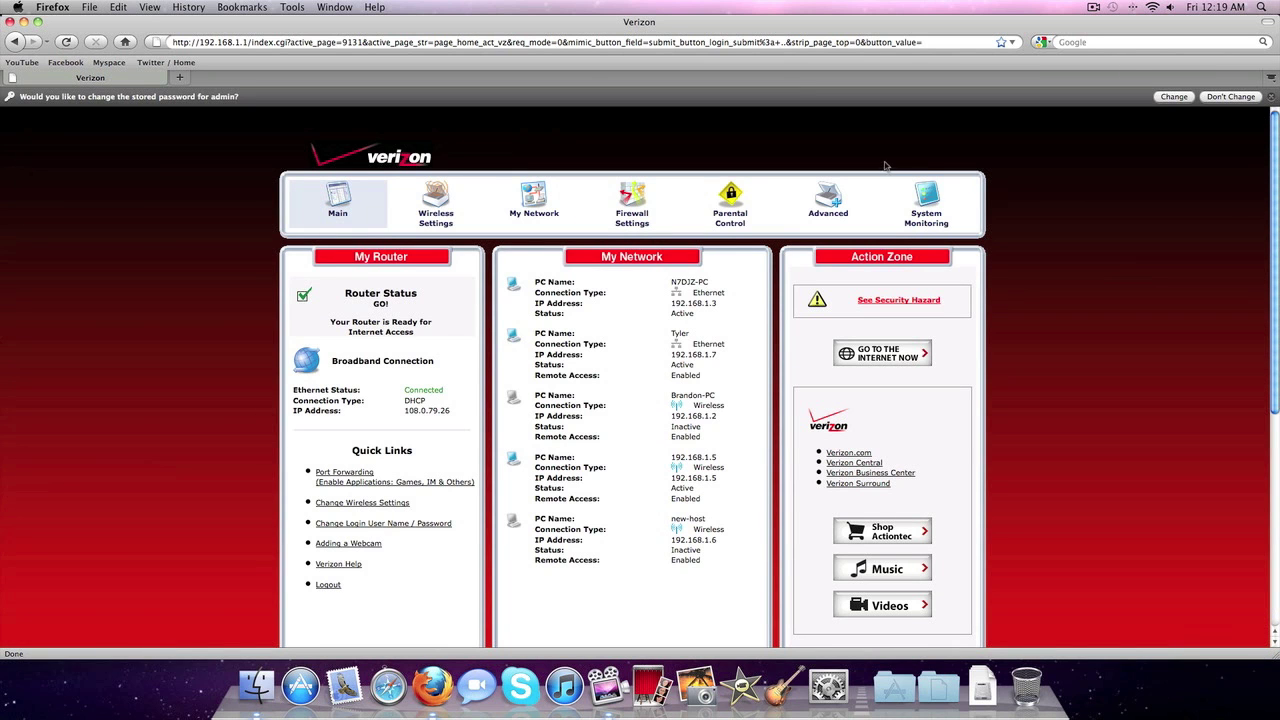
left_click(1170, 98)
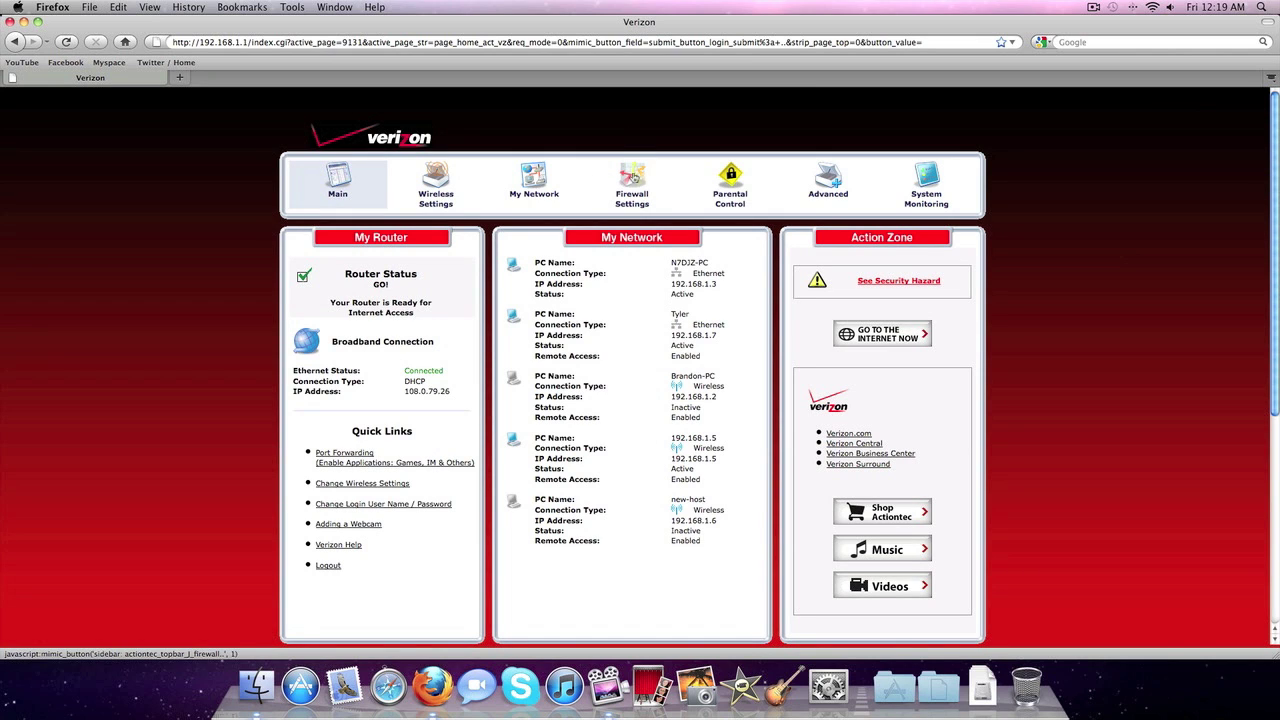
left_click(639, 177)
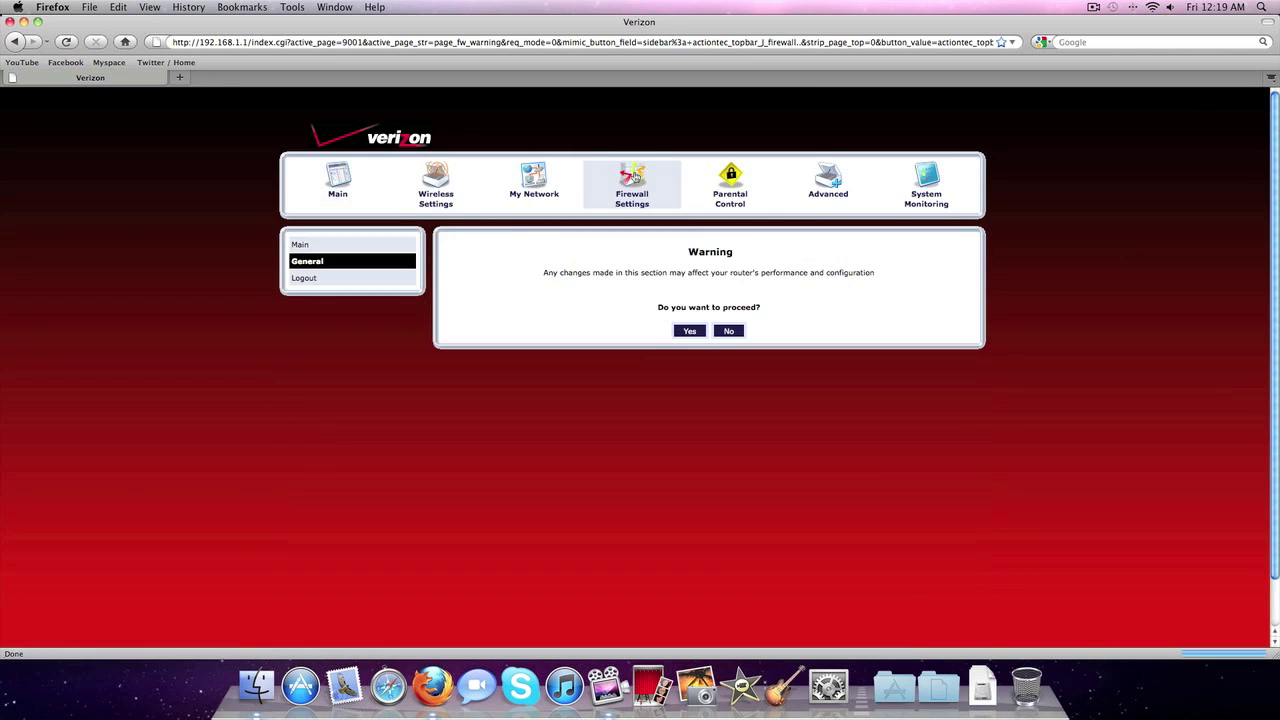
left_click(687, 333)
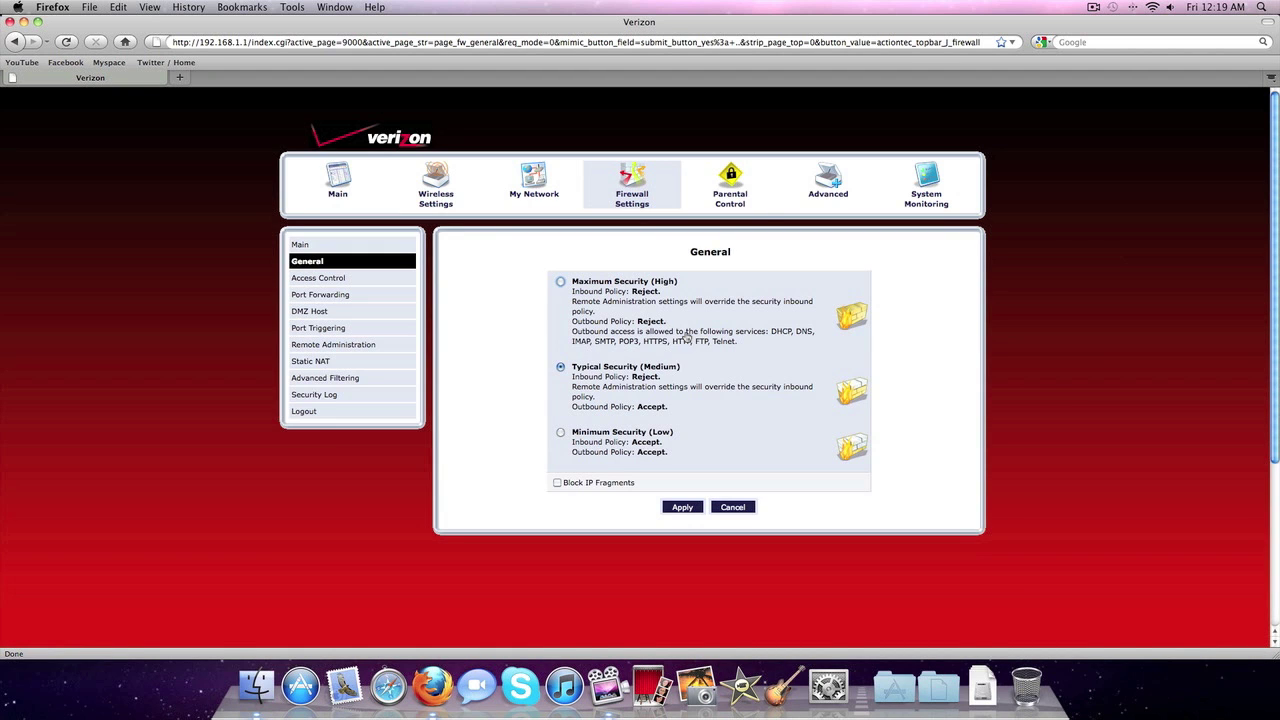
left_click(341, 297)
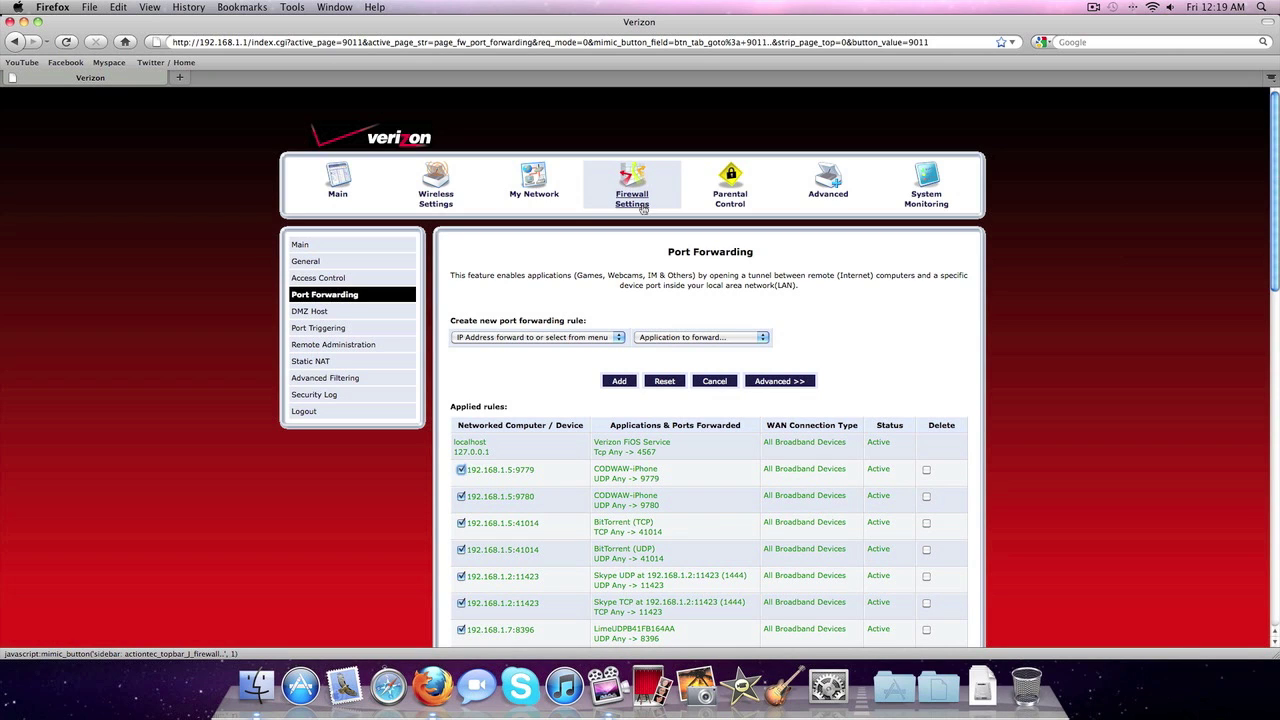
mouse_move(538, 337)
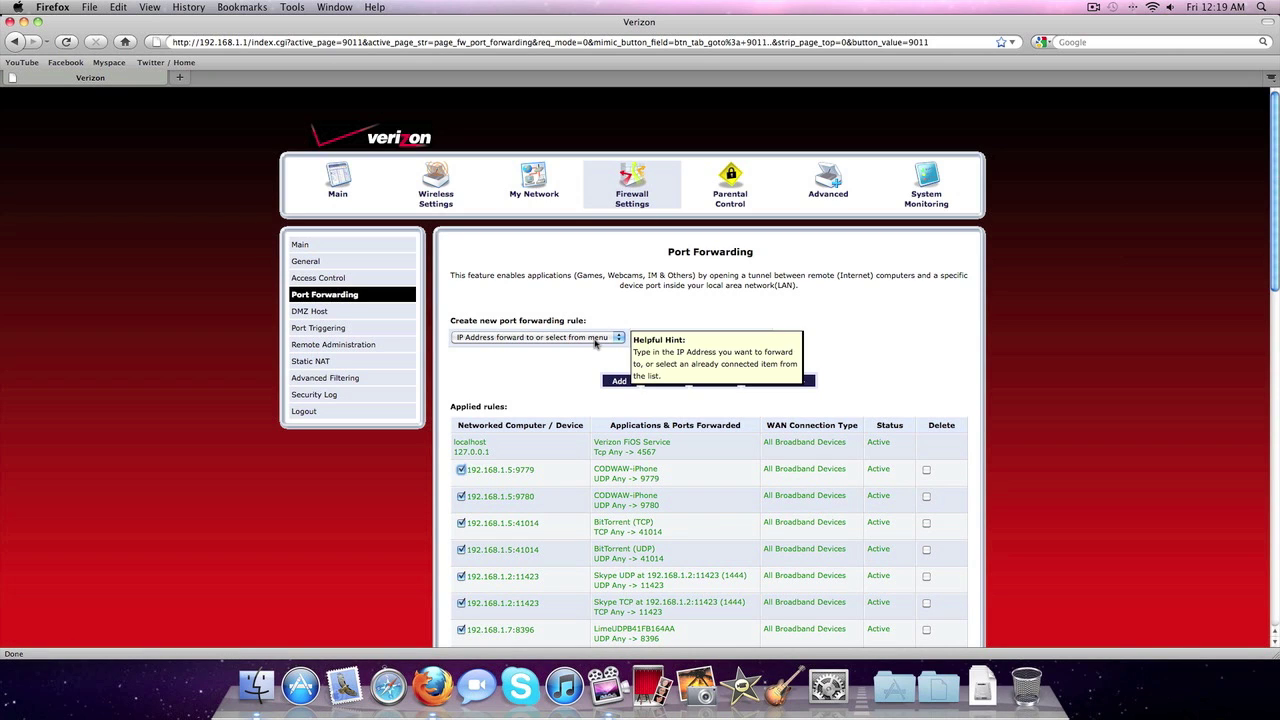
Fill in a rule forwarding custom port 25565 over both TCP and UDP to 192.168.1.5.
left_click(595, 340)
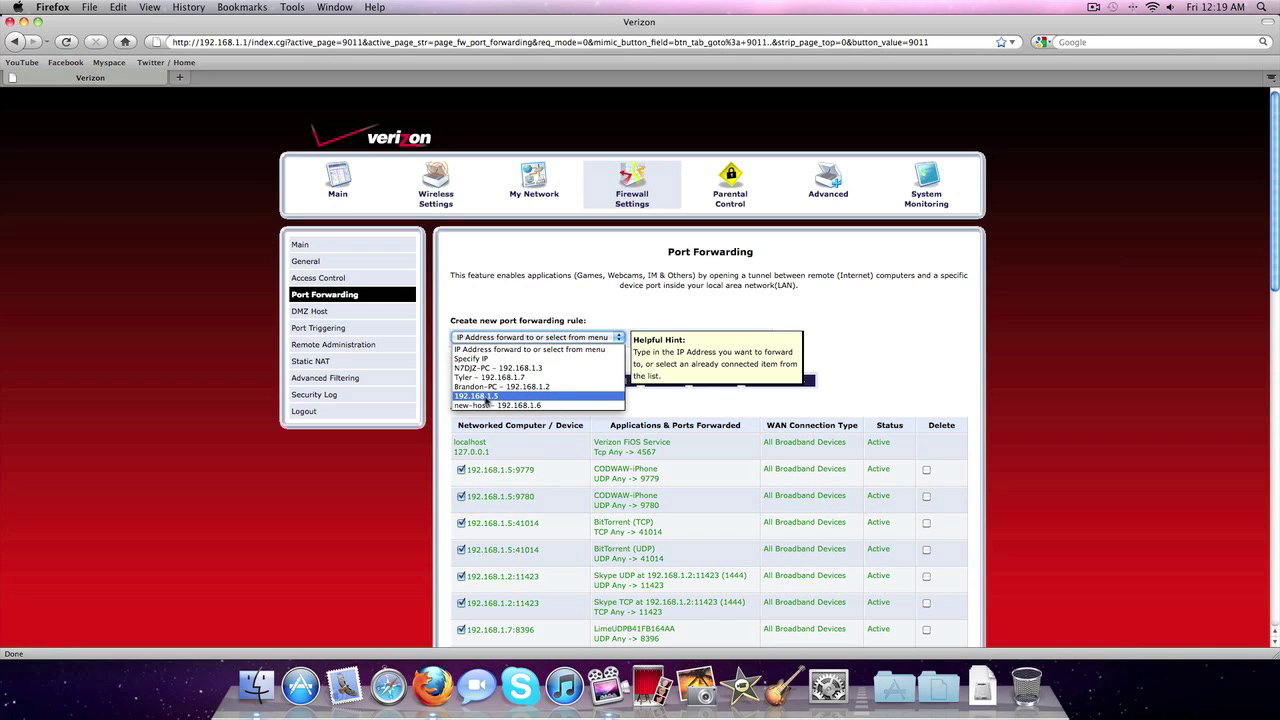
left_click(487, 398)
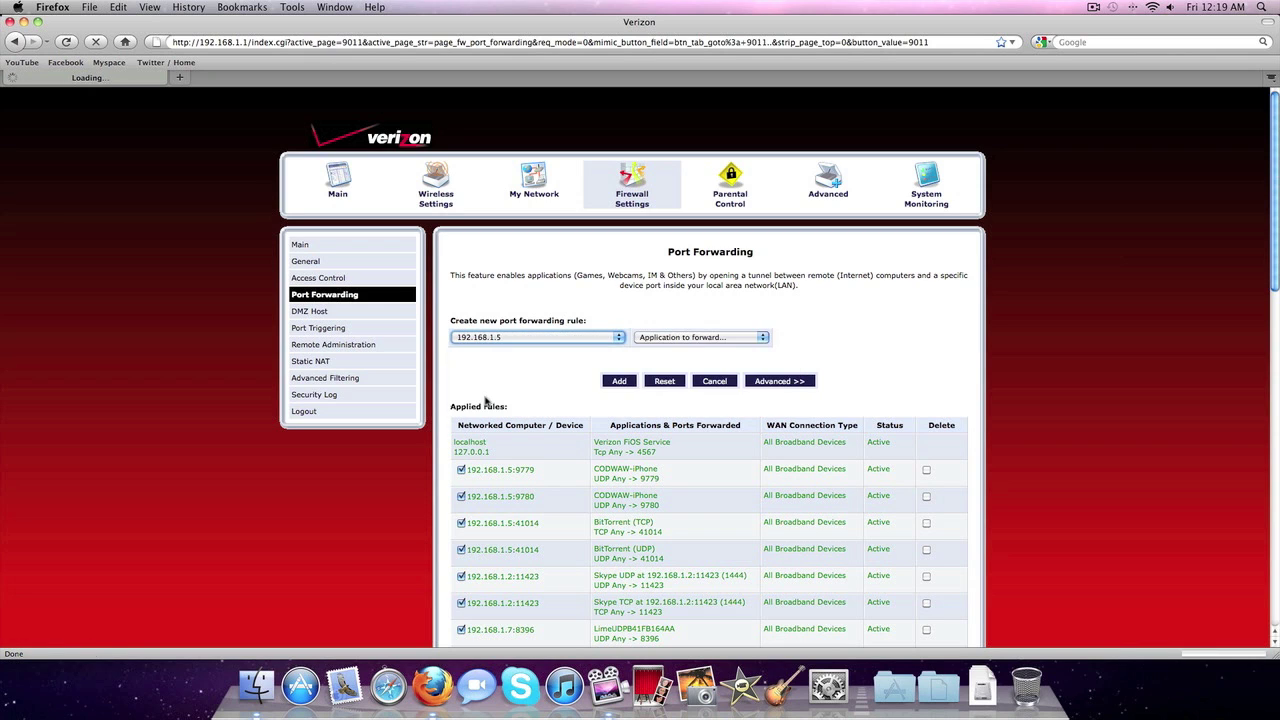
left_click(688, 340)
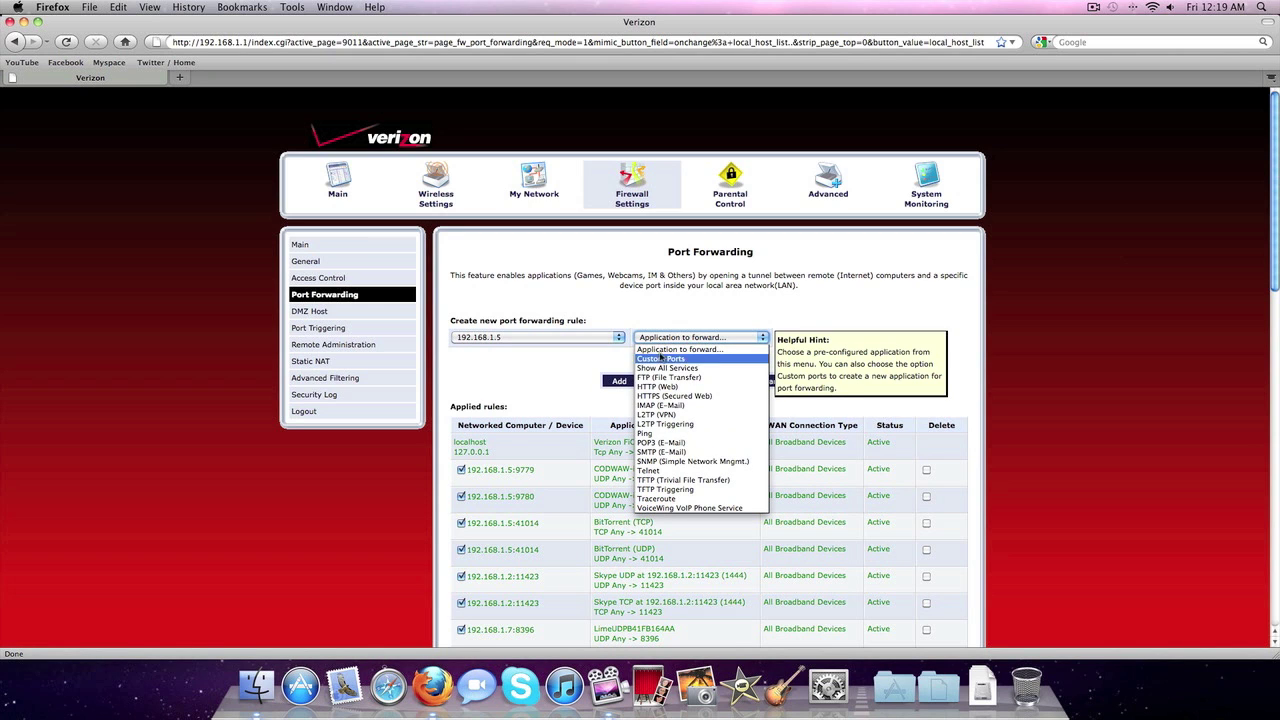
left_click(661, 359)
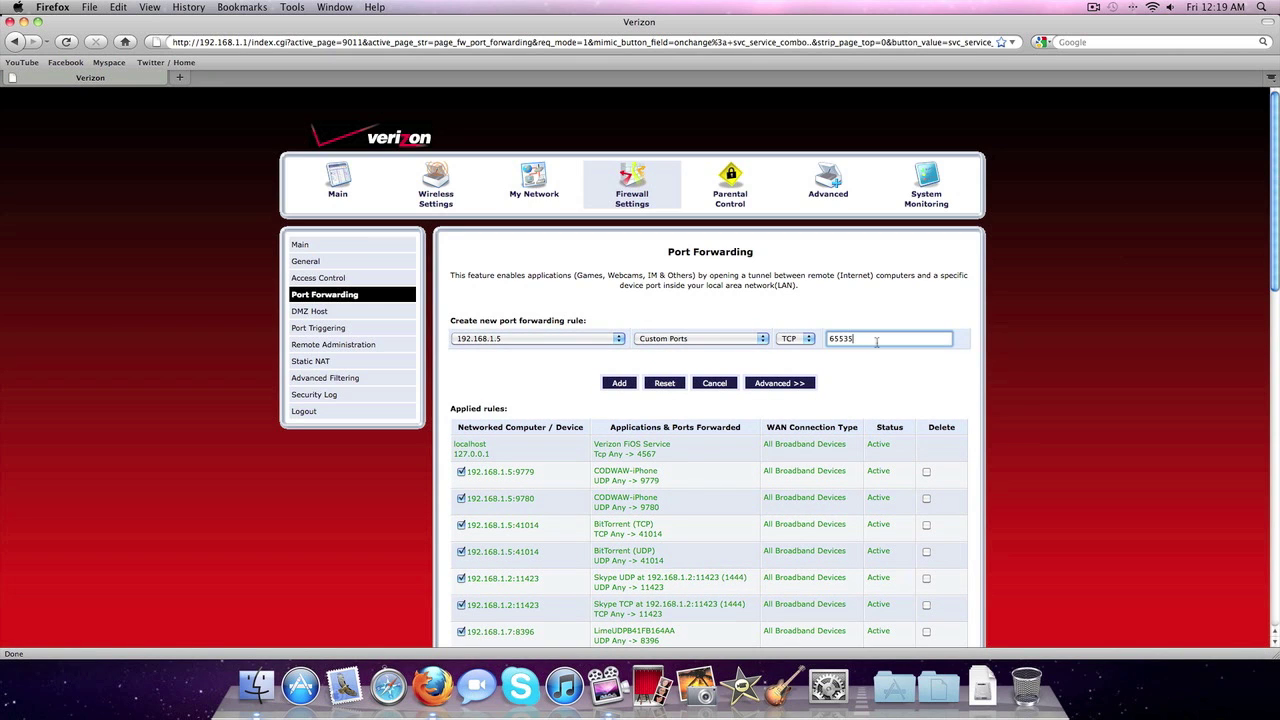
key("BackSpace")
key("BackSpace")
key("BackSpace")
type("255")
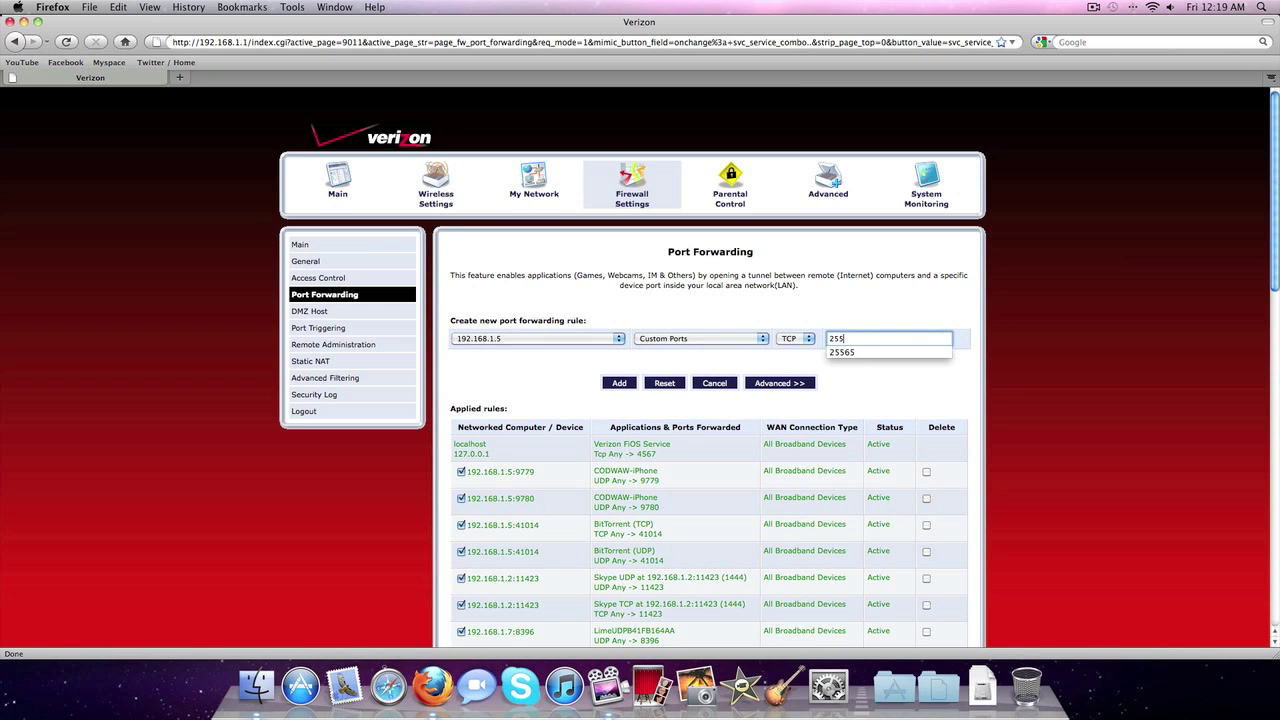
type("655")
key("BackSpace")
key("BackSpace")
left_click(855, 353)
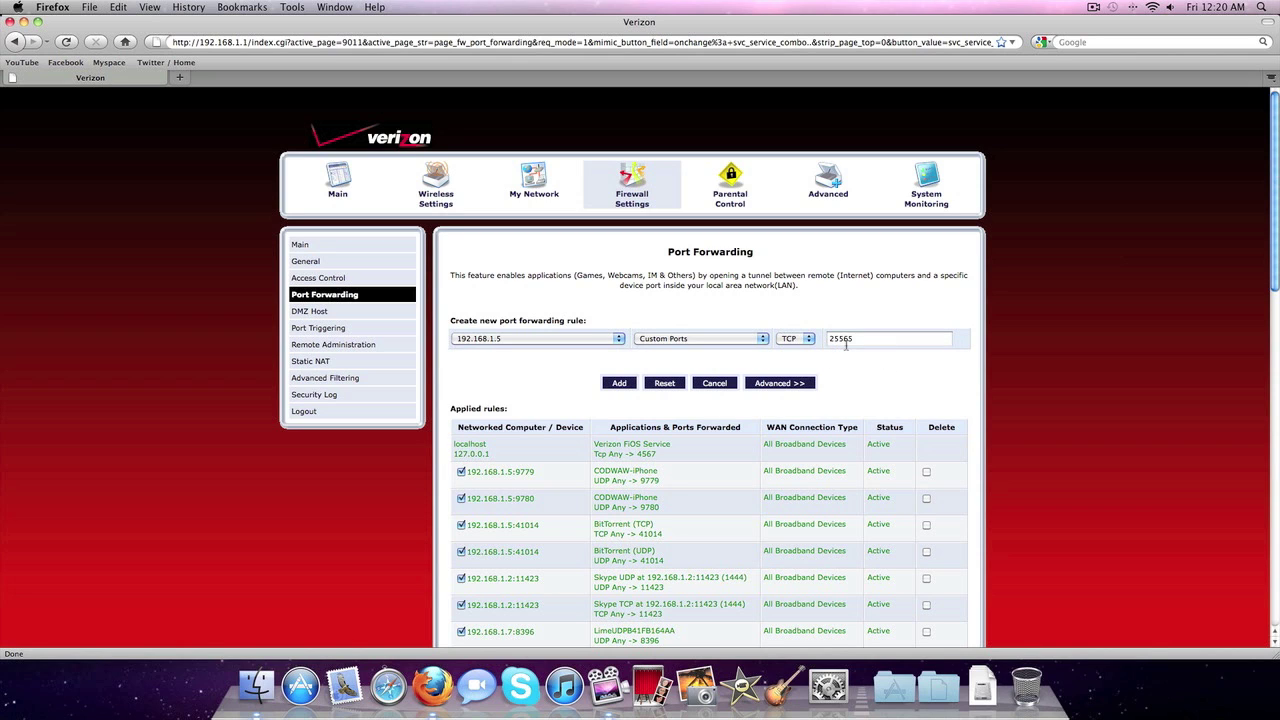
left_click(807, 340)
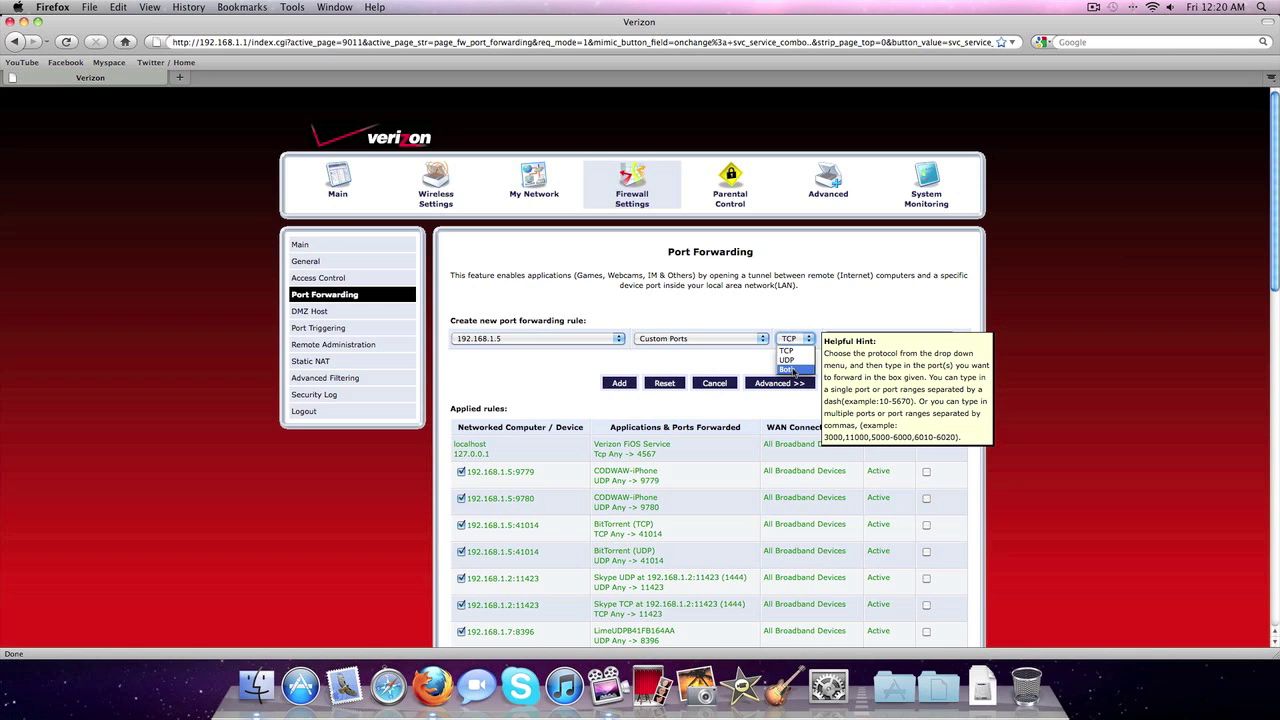
left_click(788, 370)
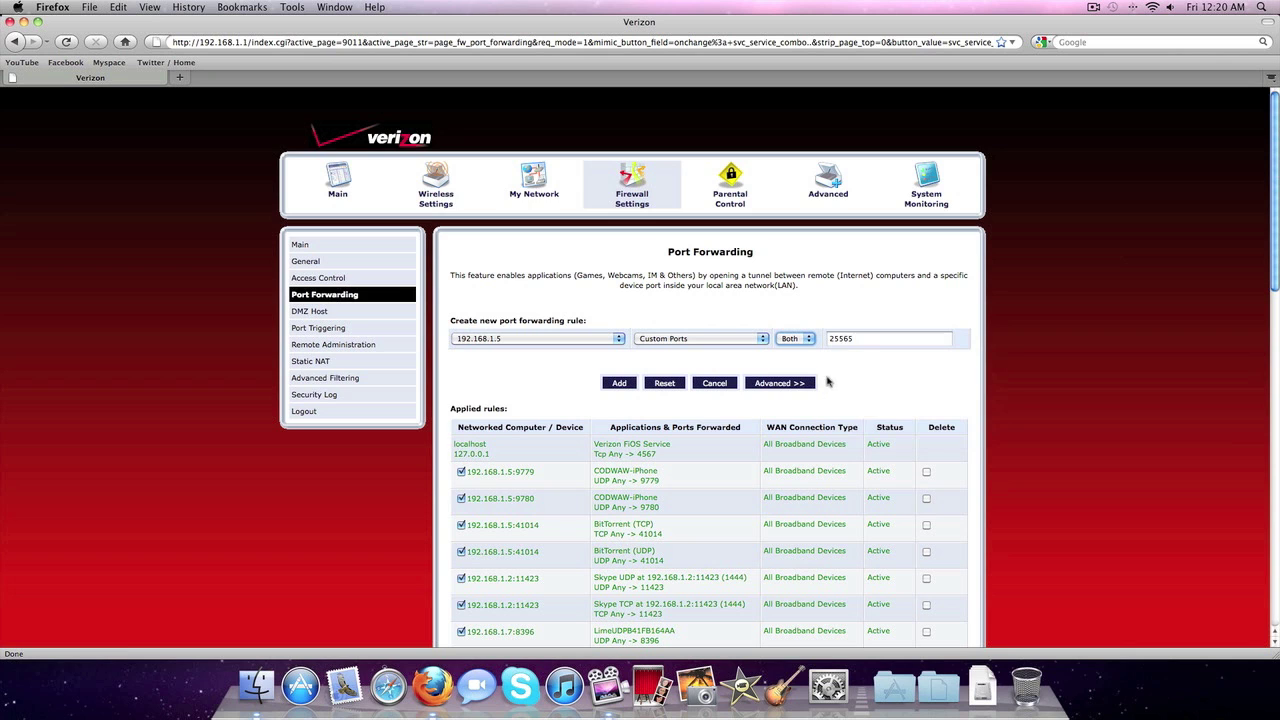
Add the 25565 rule and scroll the Applied rules list to confirm it.
left_click(620, 384)
scroll(598, 370, "down", 10)
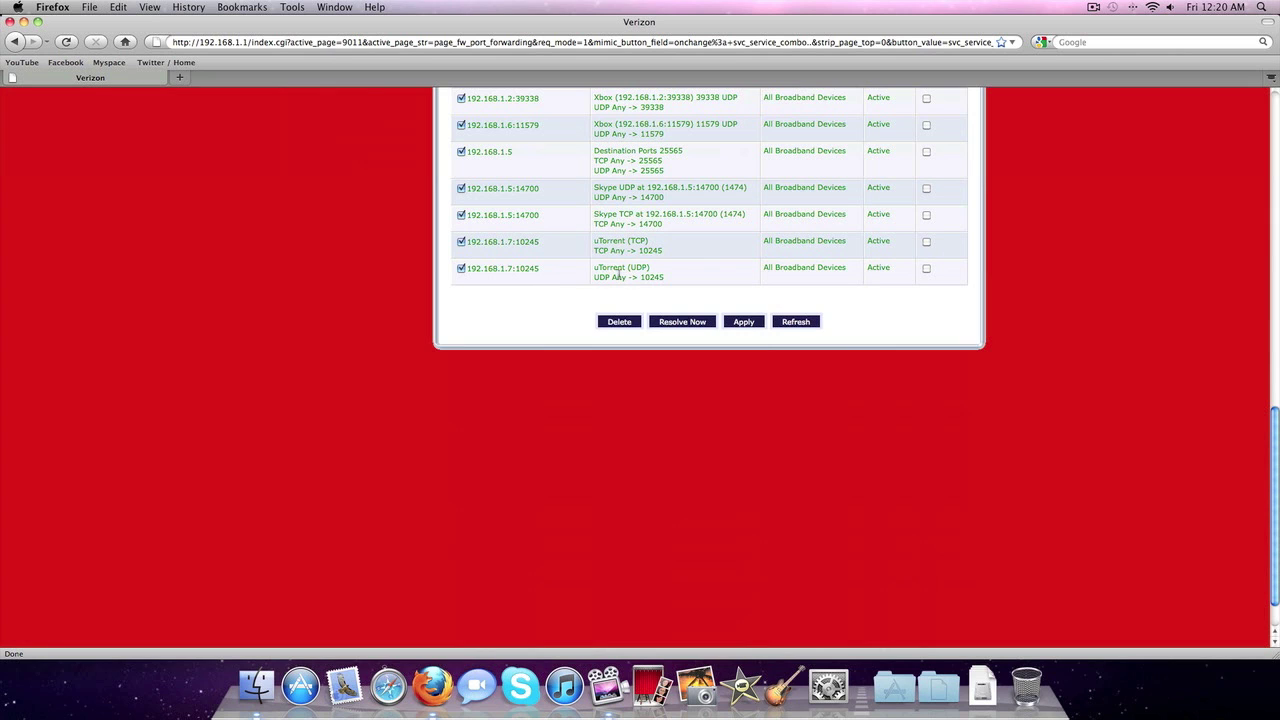
scroll(633, 283, "up", 1)
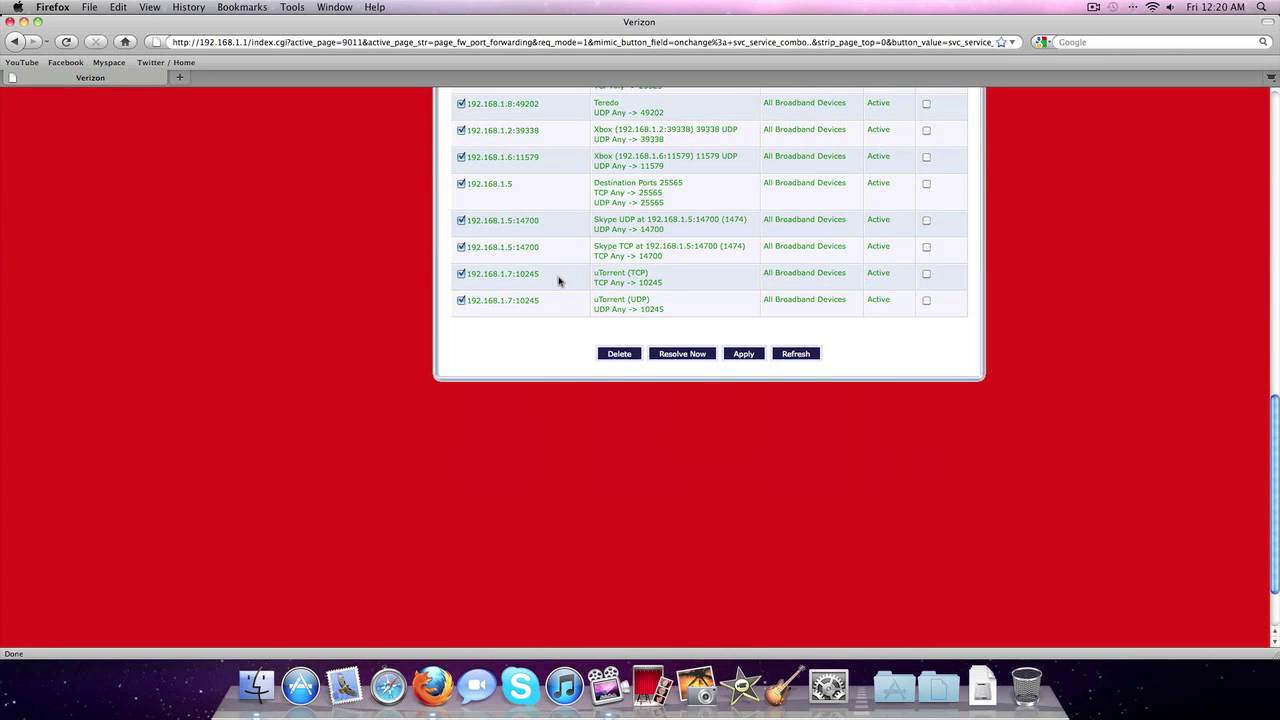
scroll(559, 281, "up", 1)
scroll(559, 281, "up", 2)
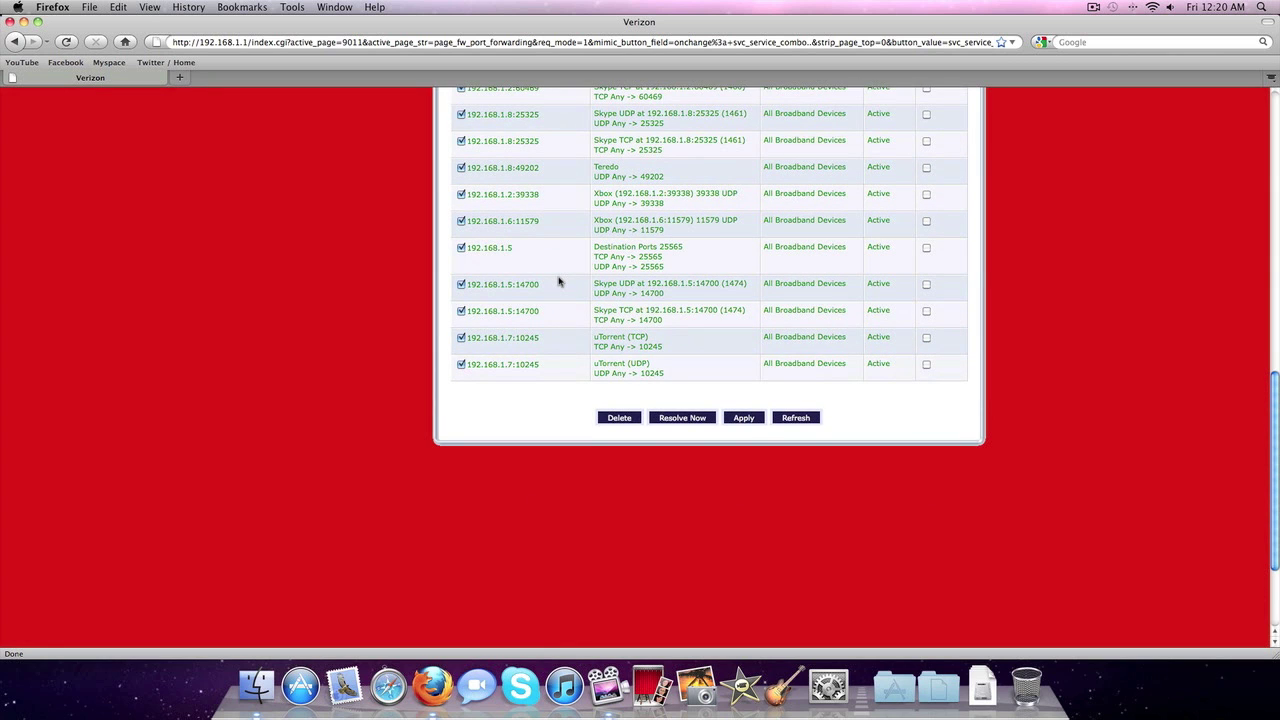
scroll(559, 281, "up", 1)
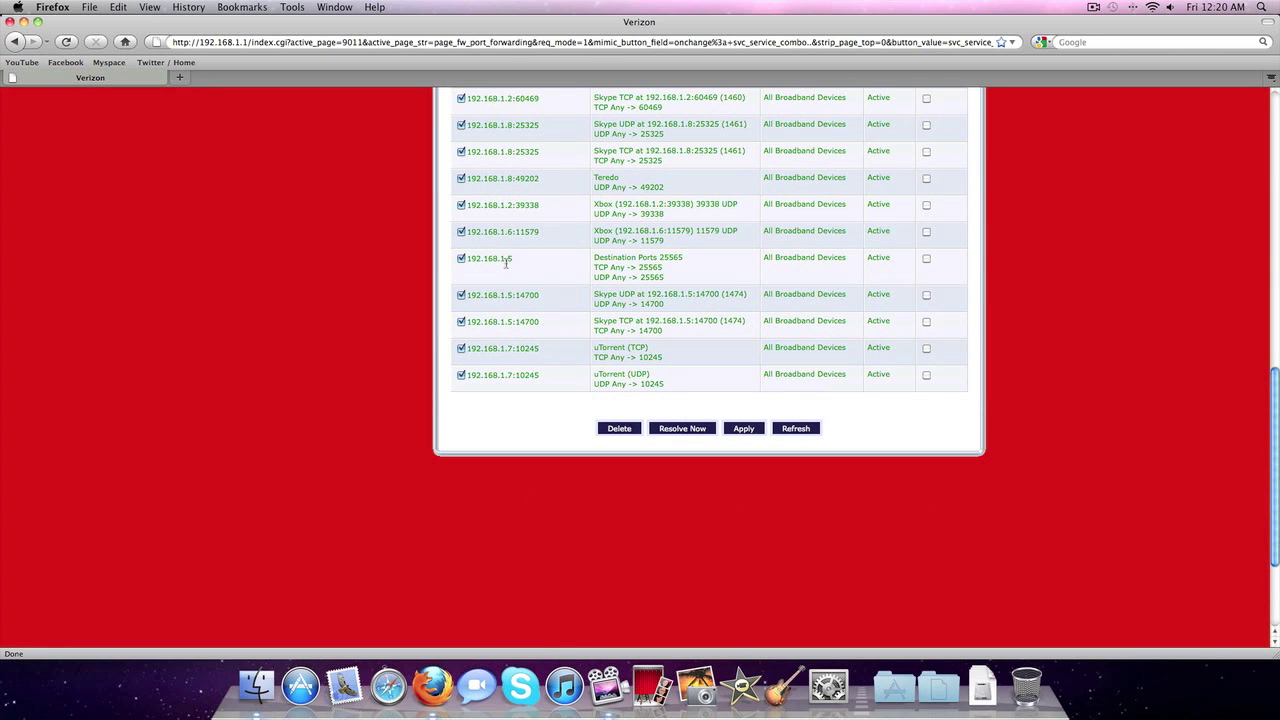
scroll(493, 261, "up", 10)
scroll(493, 261, "up", 10)
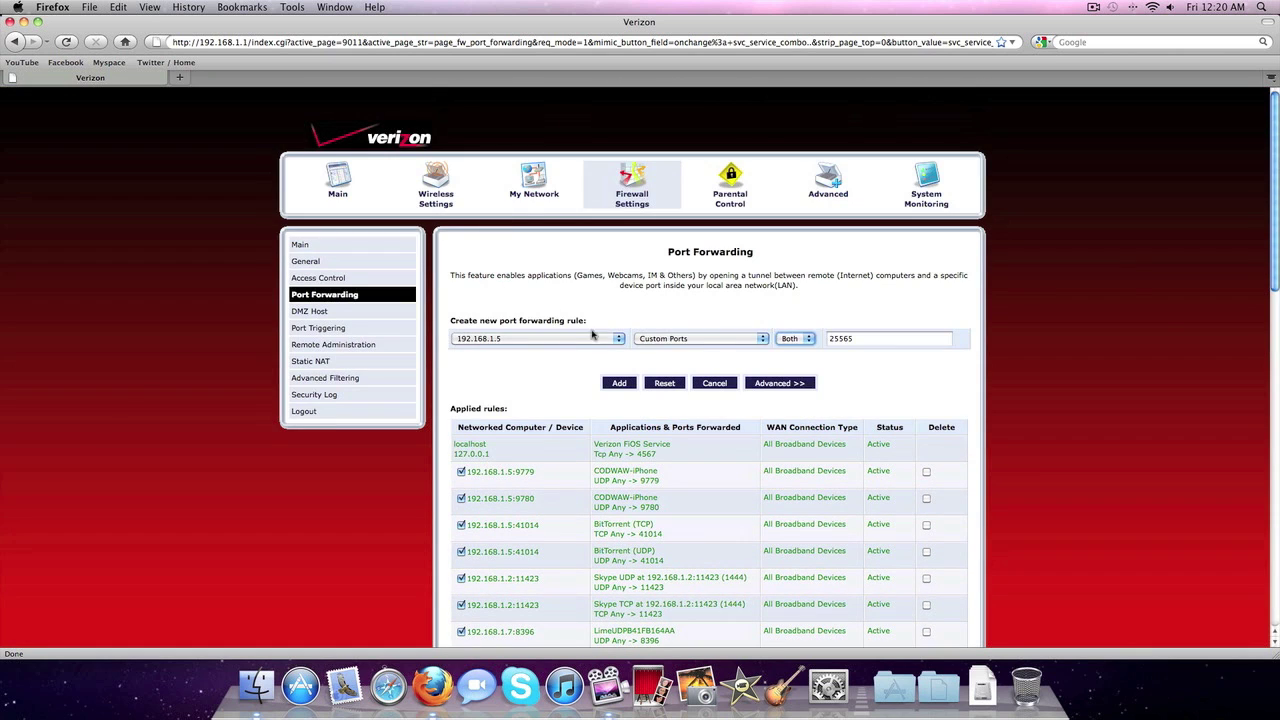
Clear the leftover port field value and hide Firefox with Cmd+H.
left_click(883, 343)
key("BackSpace")
key("BackSpace")
key("BackSpace")
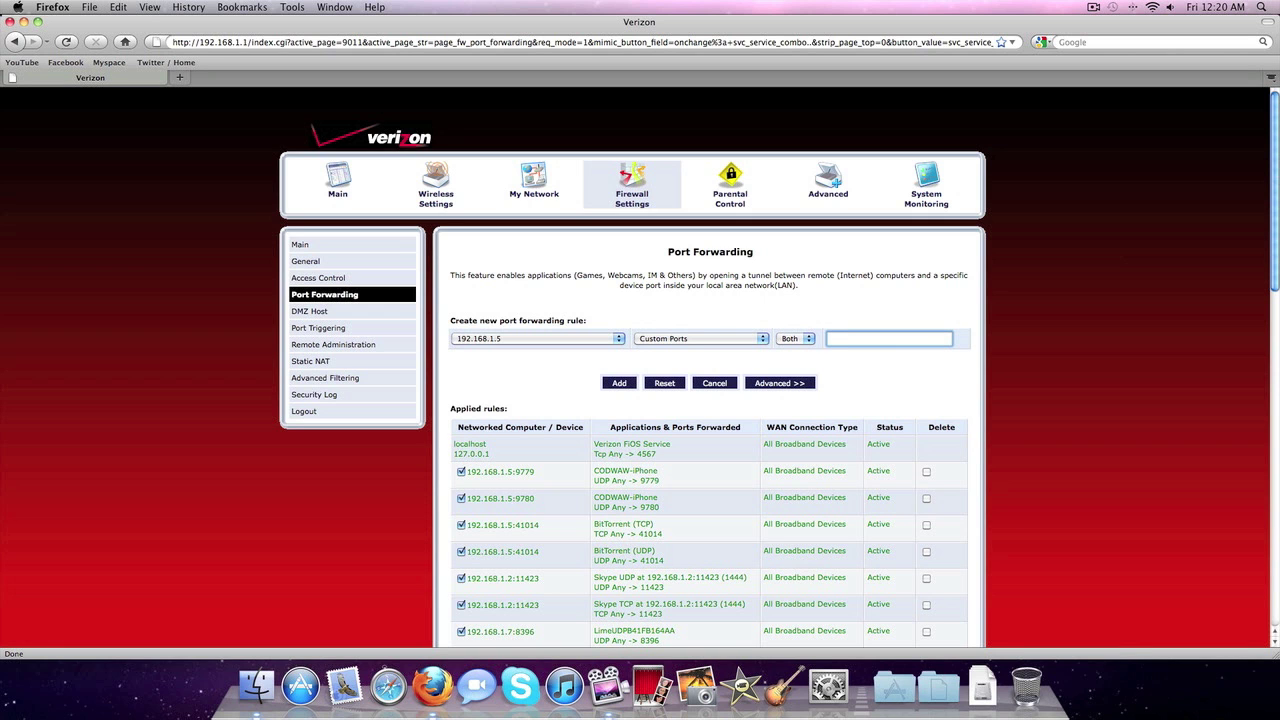
left_click(41, 316)
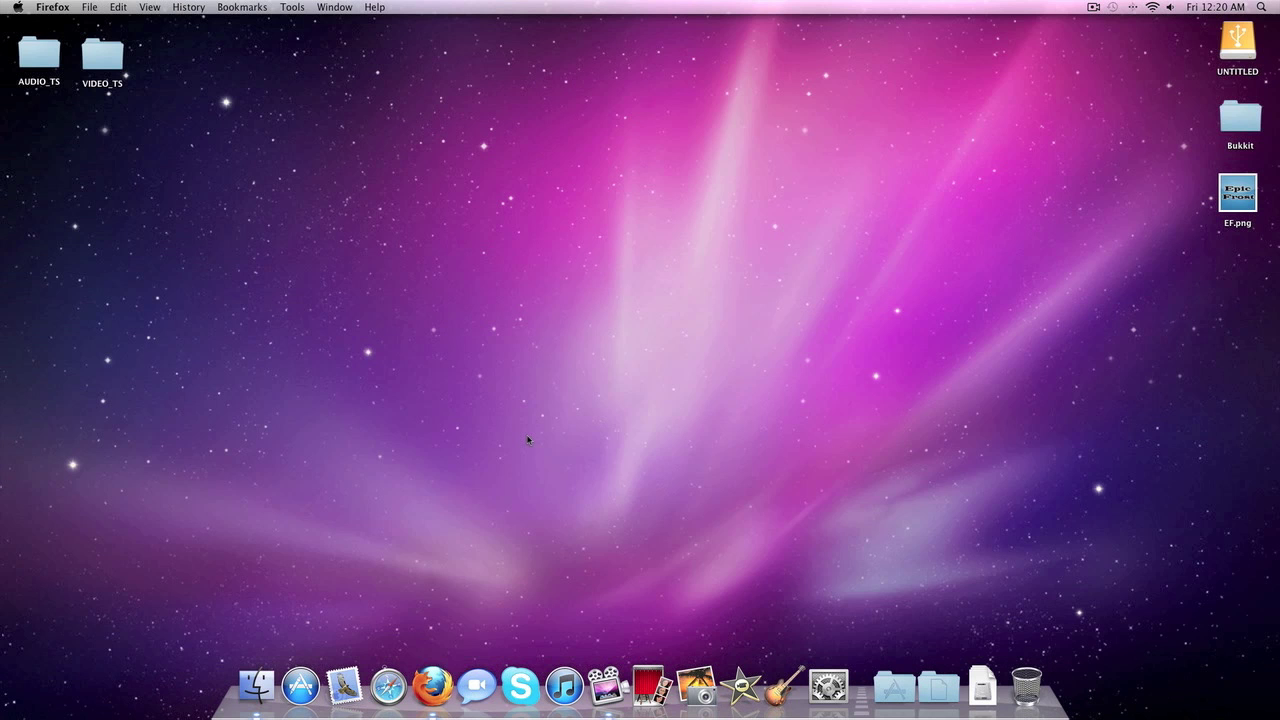
key("super+h")
Launch Minecraft from the Applications stack and log in with the saved account.
left_click(878, 681)
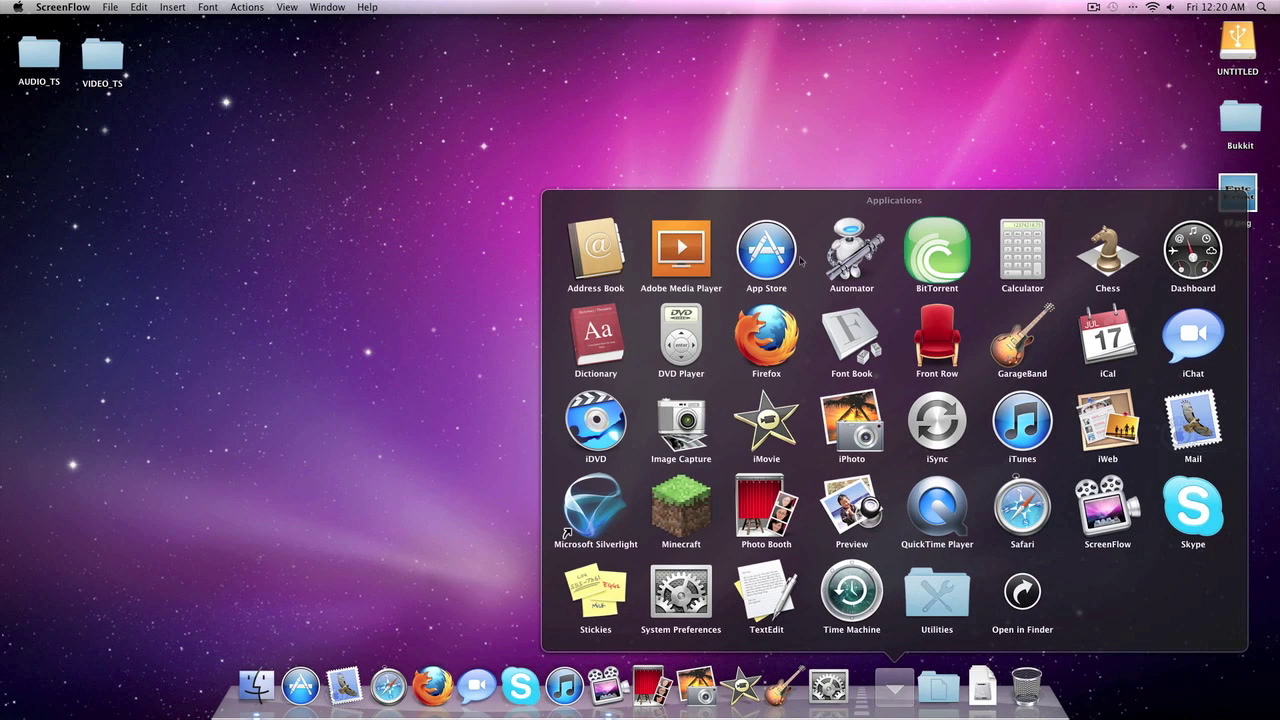
left_click(697, 521)
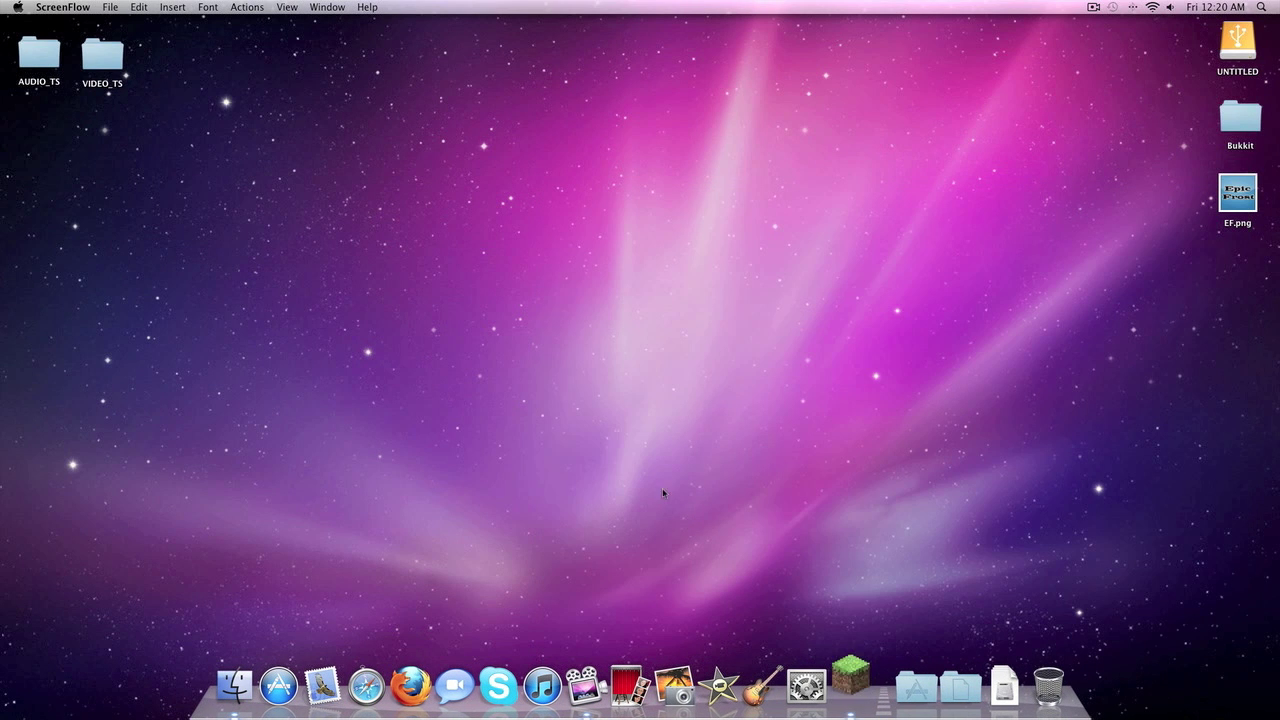
left_click(700, 381)
Open Terminal and start the Bukkit server with 'cd desktop/bukkit' and './server.sh'.
left_click(1261, 7)
type("terminal")
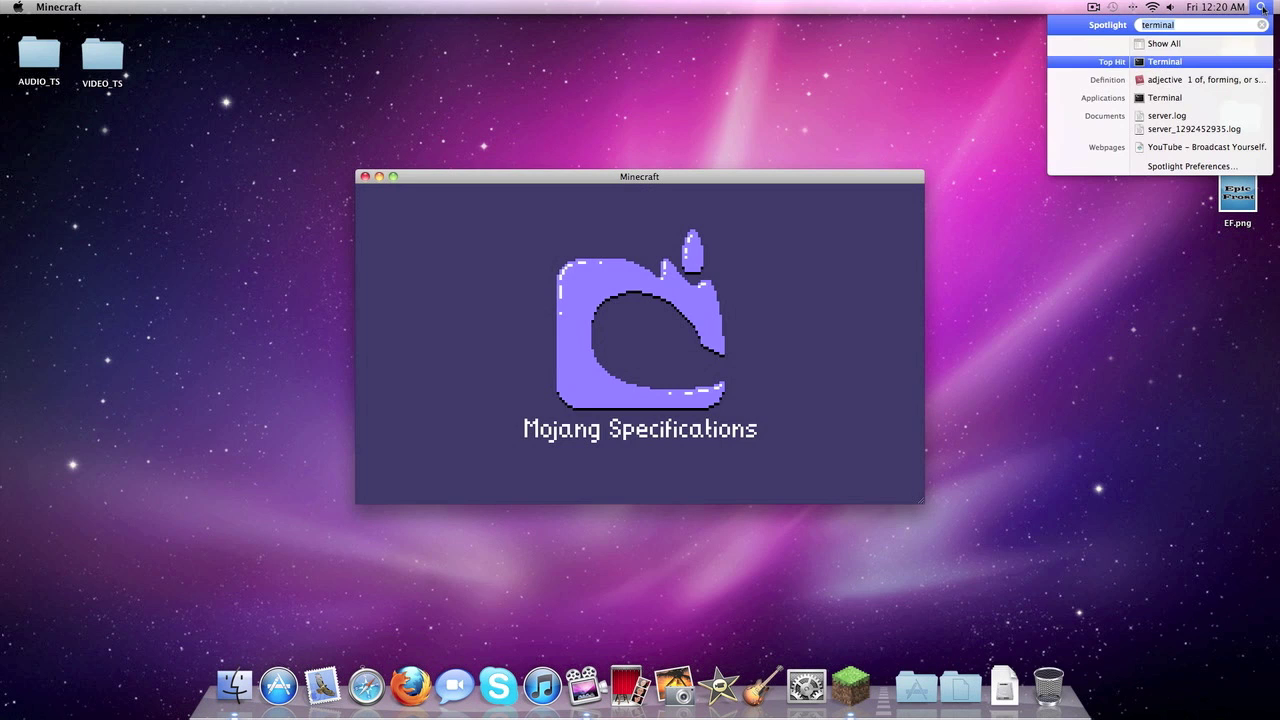
key("Return")
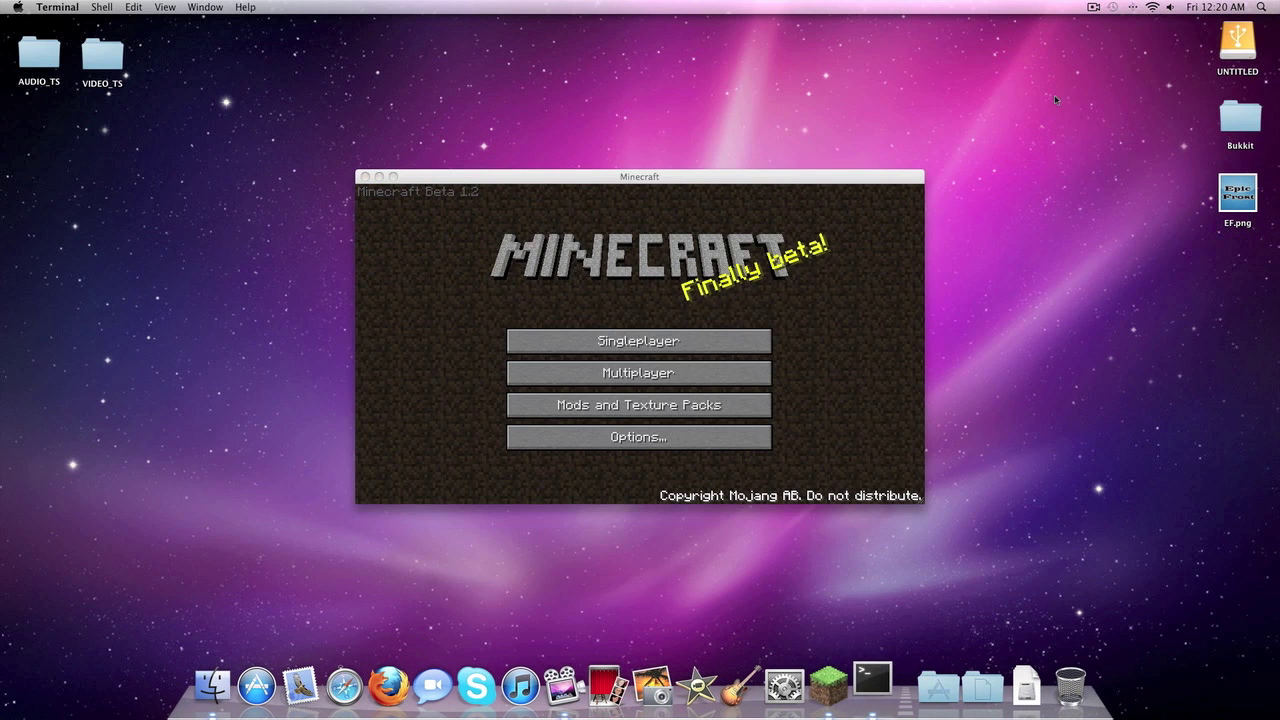
type("cd desktop")
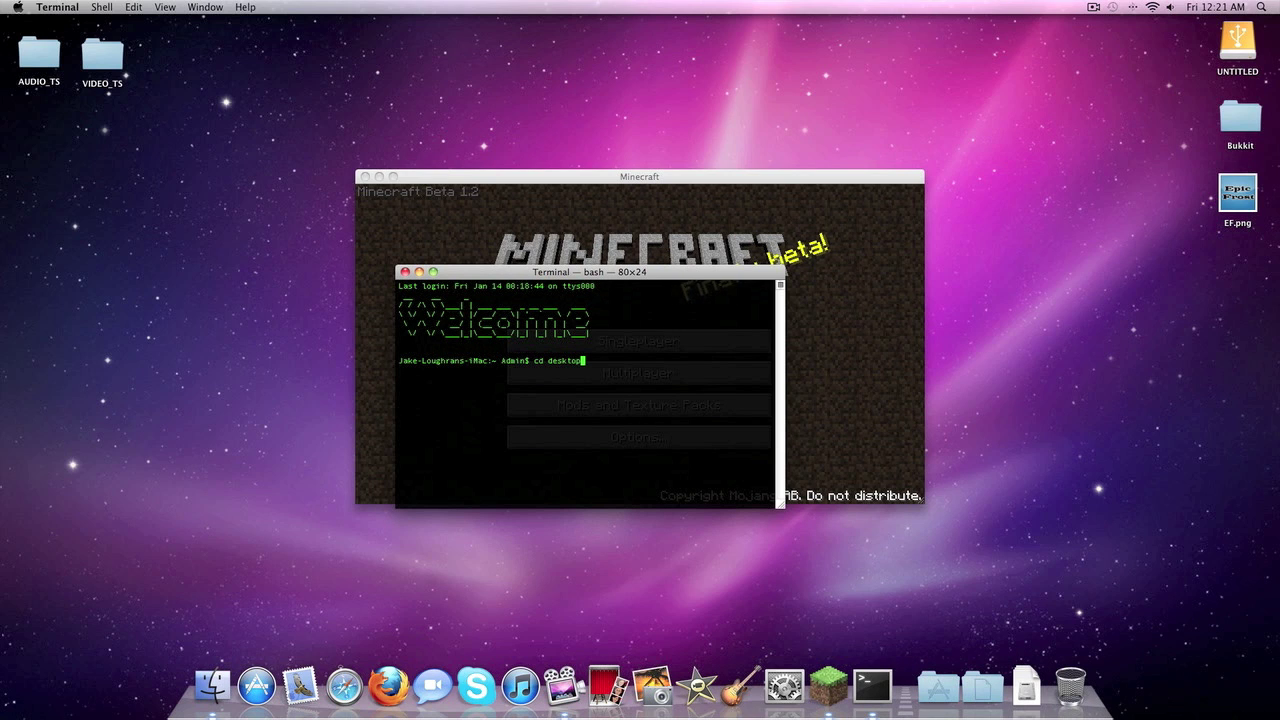
type("/bukkit")
key("Return")
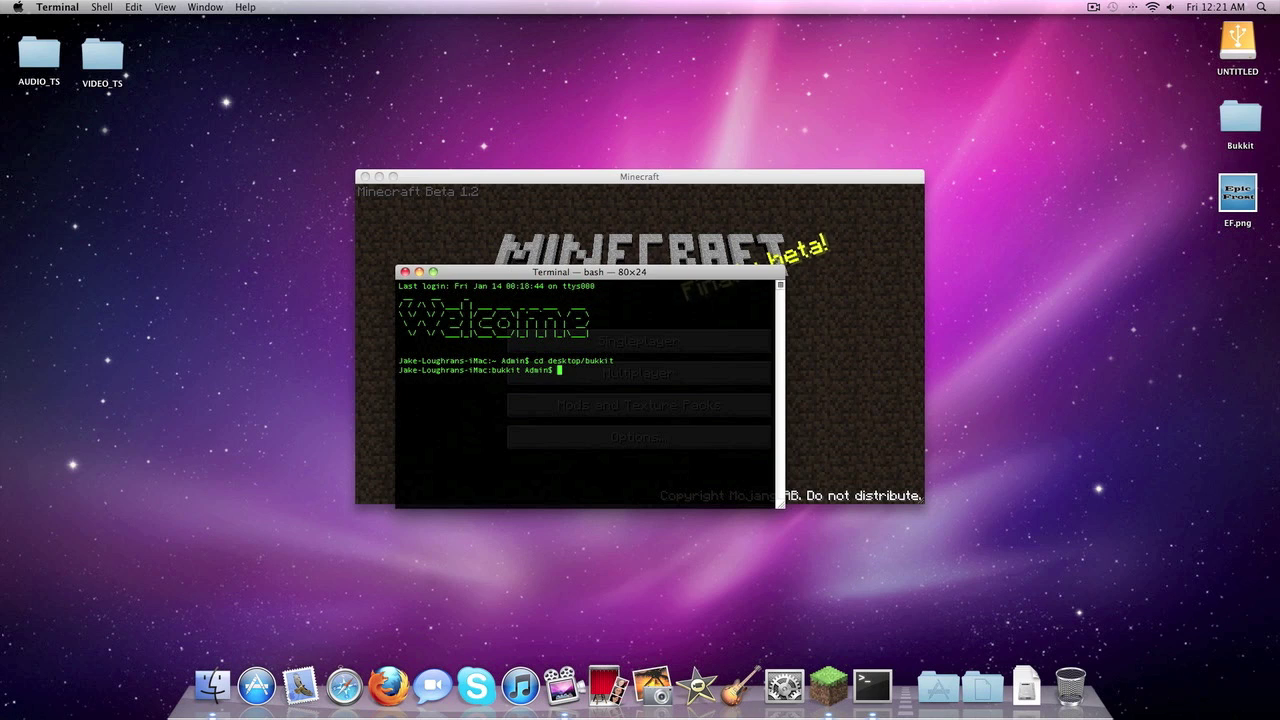
type("./server.sh")
key("Return")
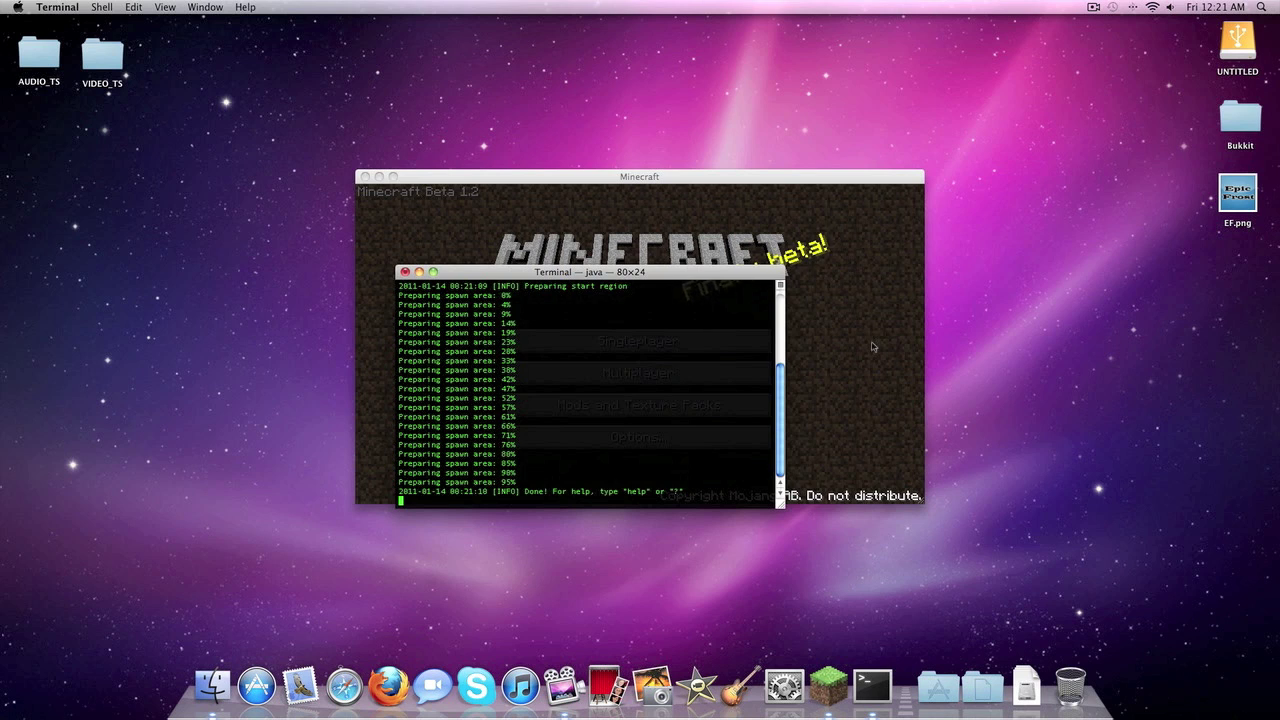
Try connecting to BukkitPrivate.no-ip.org, then return to Multiplayer after the connection is lost.
left_click(872, 347)
left_click(661, 369)
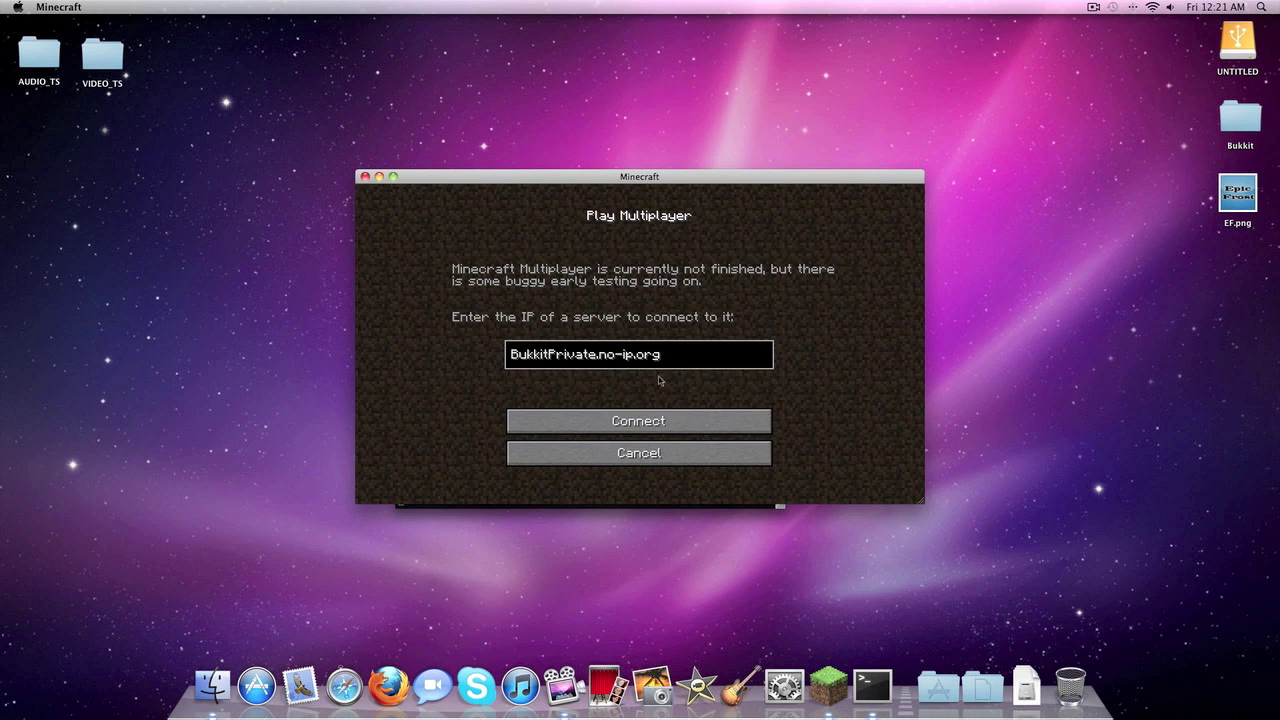
left_click(648, 422)
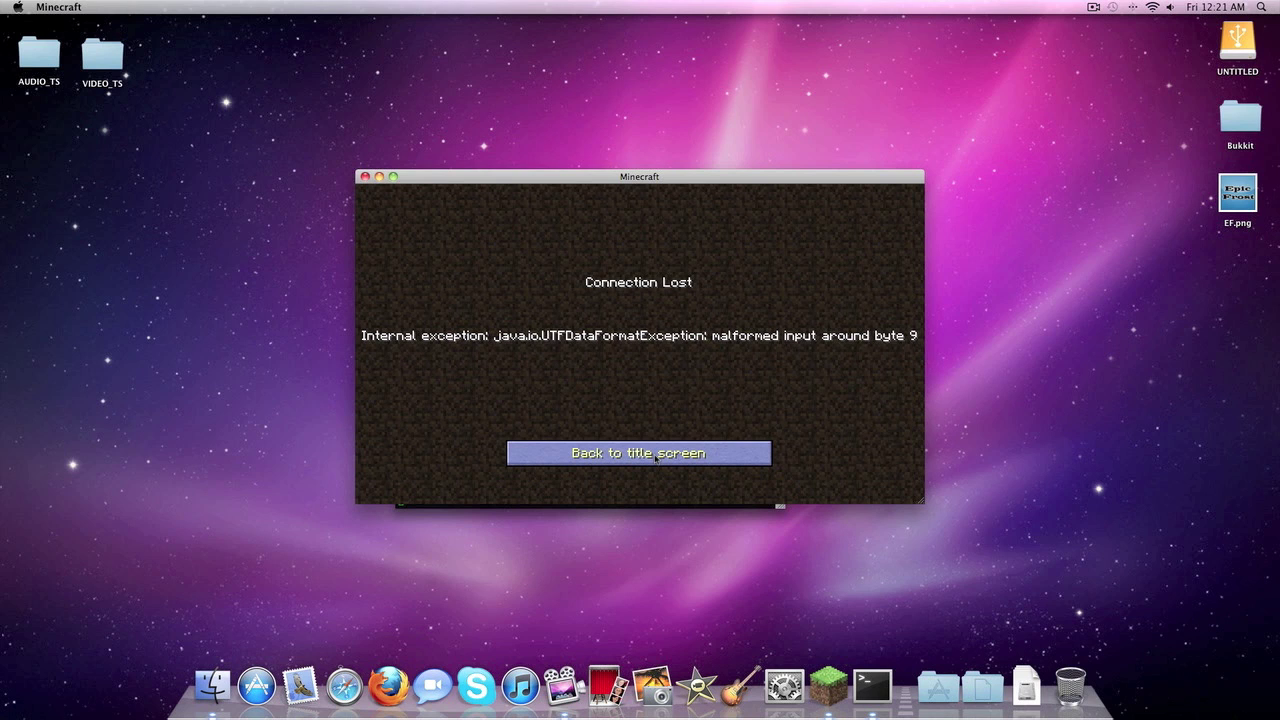
left_click(656, 458)
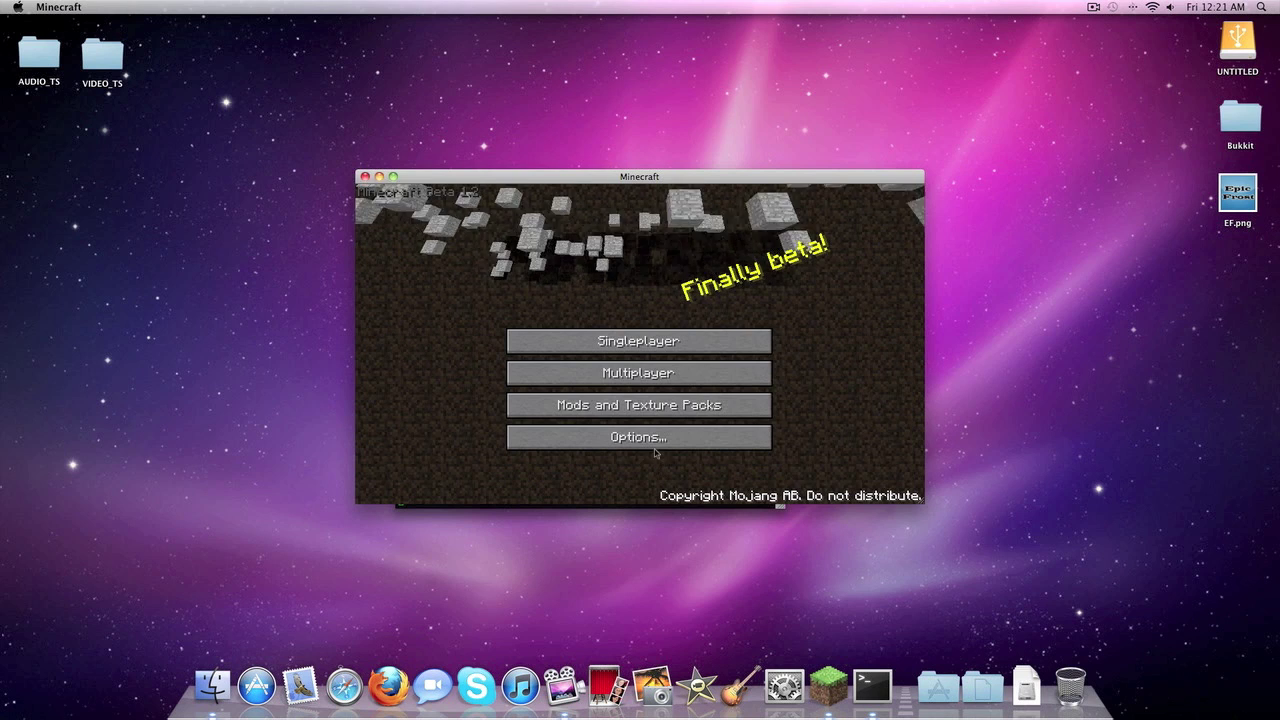
left_click(637, 376)
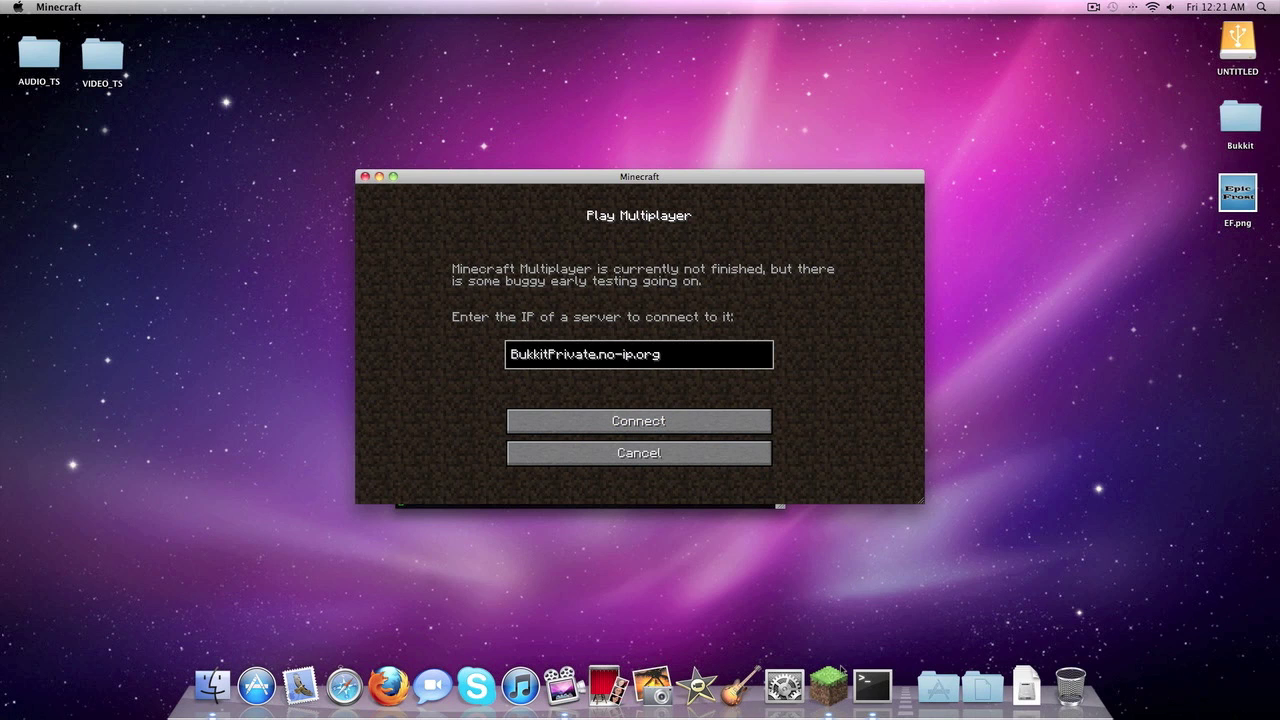
Stop the Bukkit server with 'stop', then try 'clean' and 'cd desktop' at the prompt.
left_click(872, 686)
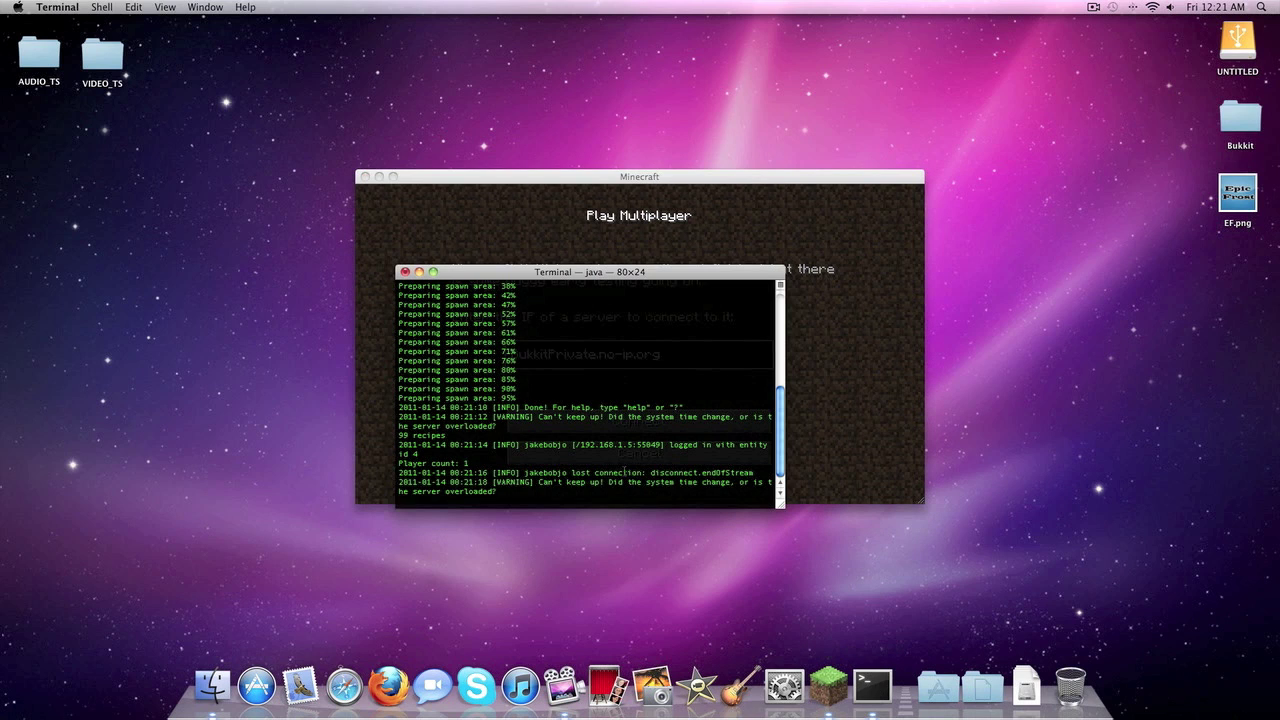
type("stop")
key("Return")
type("clean")
key("Return")
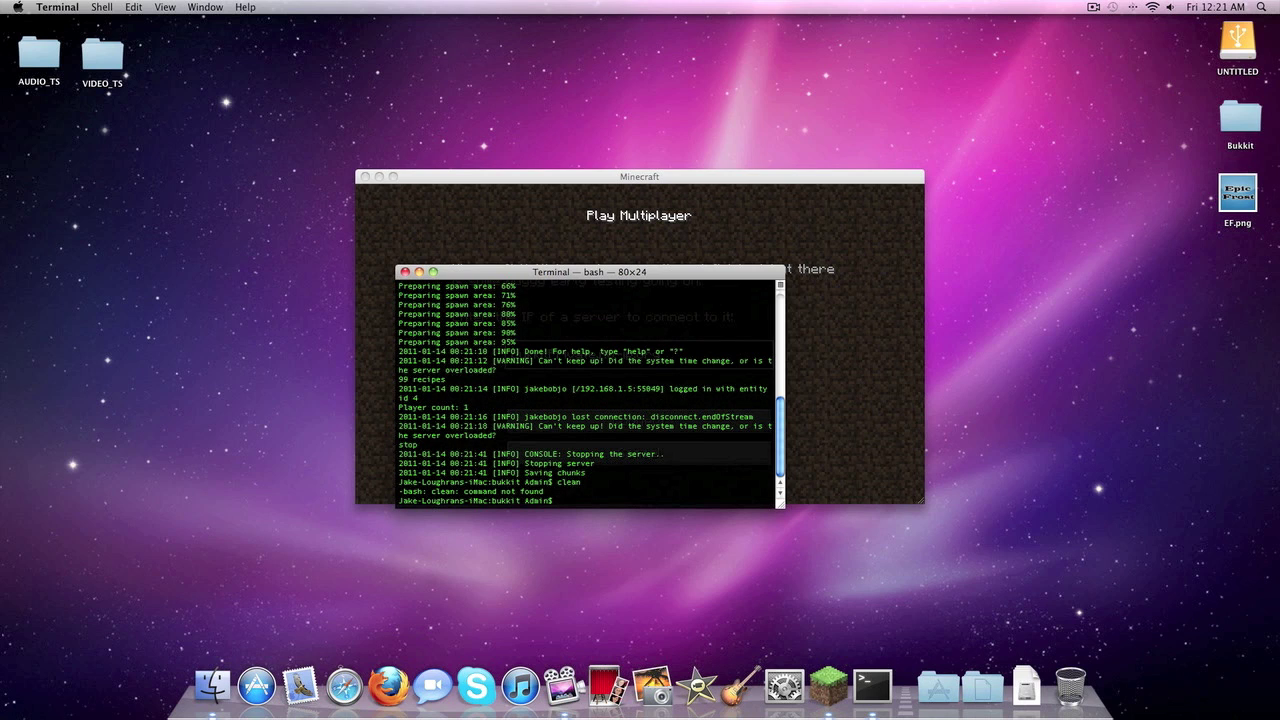
type("cd desktop")
key("Return")
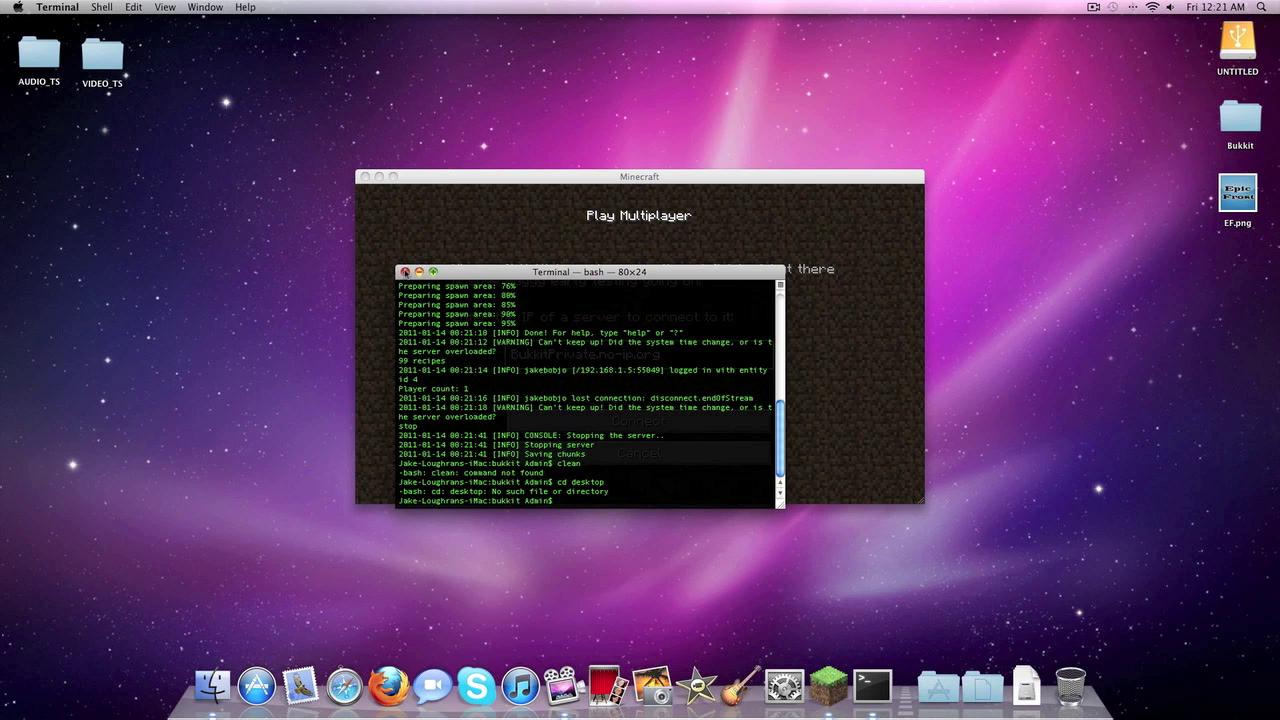
In a fresh Terminal window, ping bukkitprivate.no-ip.org, then request closing the window.
left_click(404, 271)
left_click(872, 690)
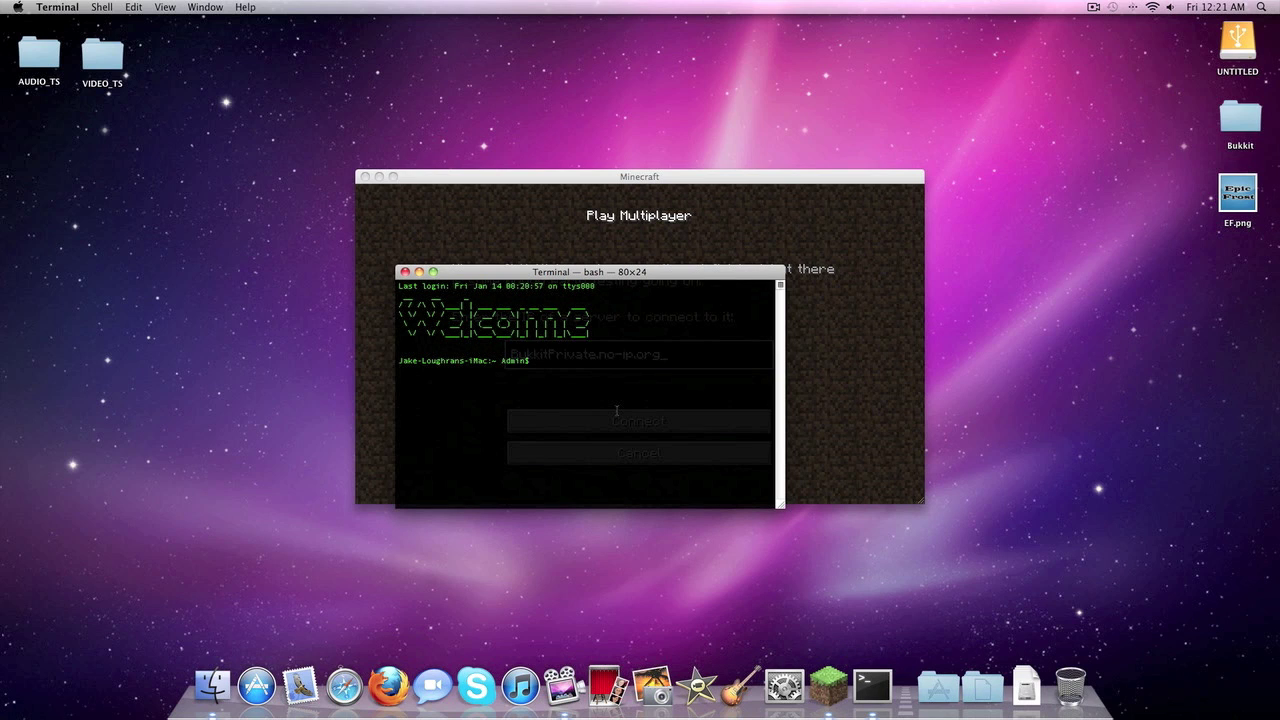
type("ping")
type(" 192.168.1.1")
key("BackSpace")
key("BackSpace")
key("BackSpace")
key("BackSpace")
key("BackSpace")
key("BackSpace")
key("BackSpace")
key("BackSpace")
key("BackSpace")
type("Bukkit")
key("BackSpace")
key("BackSpace")
key("BackSpace")
key("BackSpace")
key("BackSpace")
key("BackSpace")
type("bukkitprivate.or")
key("BackSpace")
key("BackSpace")
type("no-ip.org")
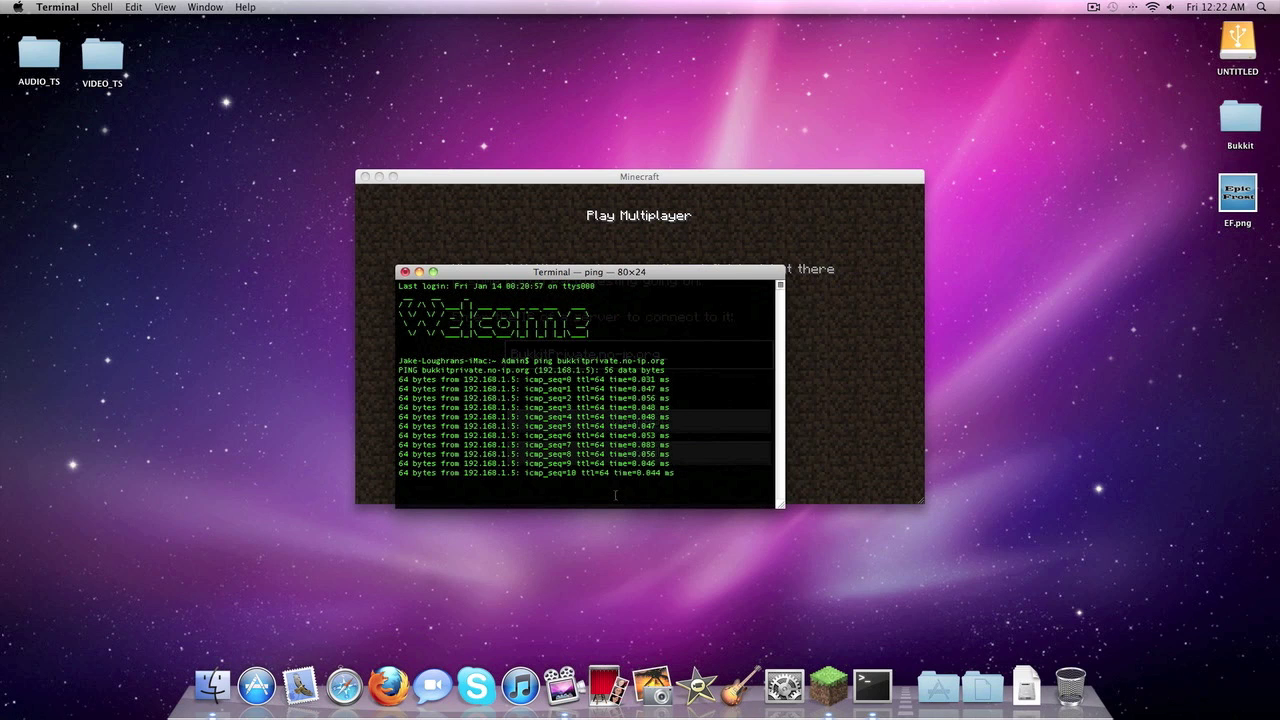
key("super+q")
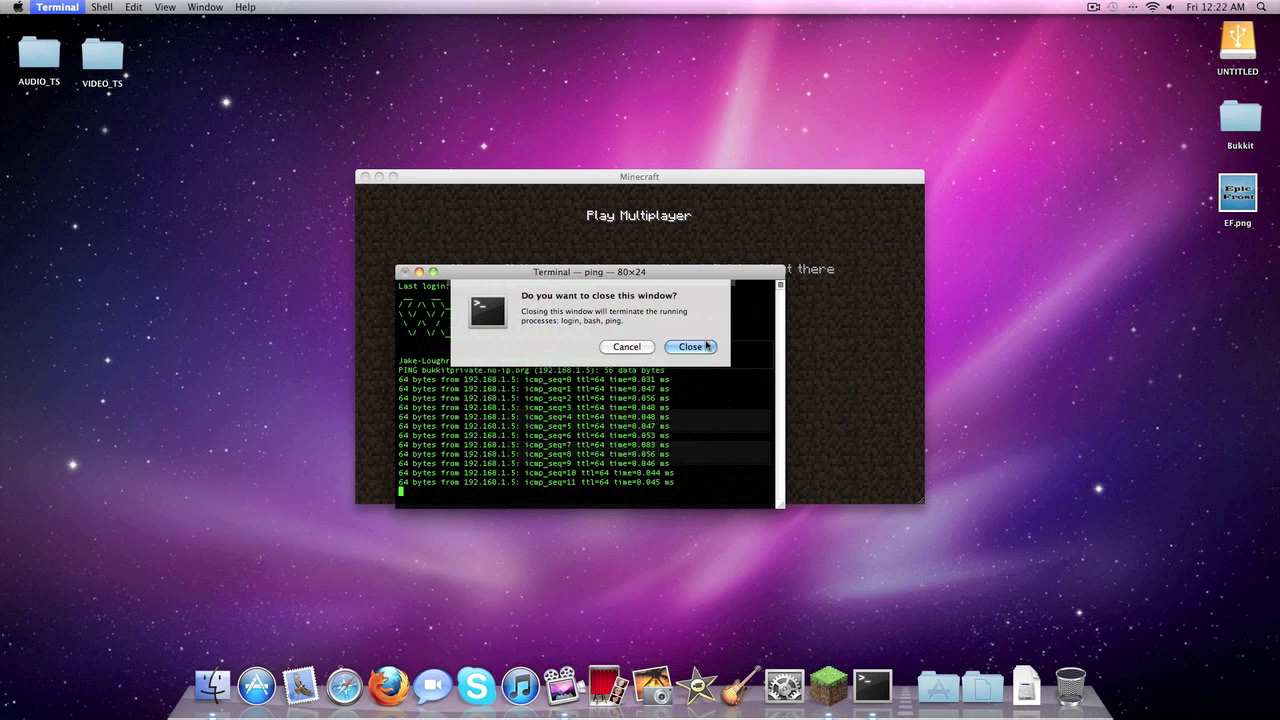
Close the pinging Terminal window, then minimize, restore and quit Minecraft.
left_click(706, 346)
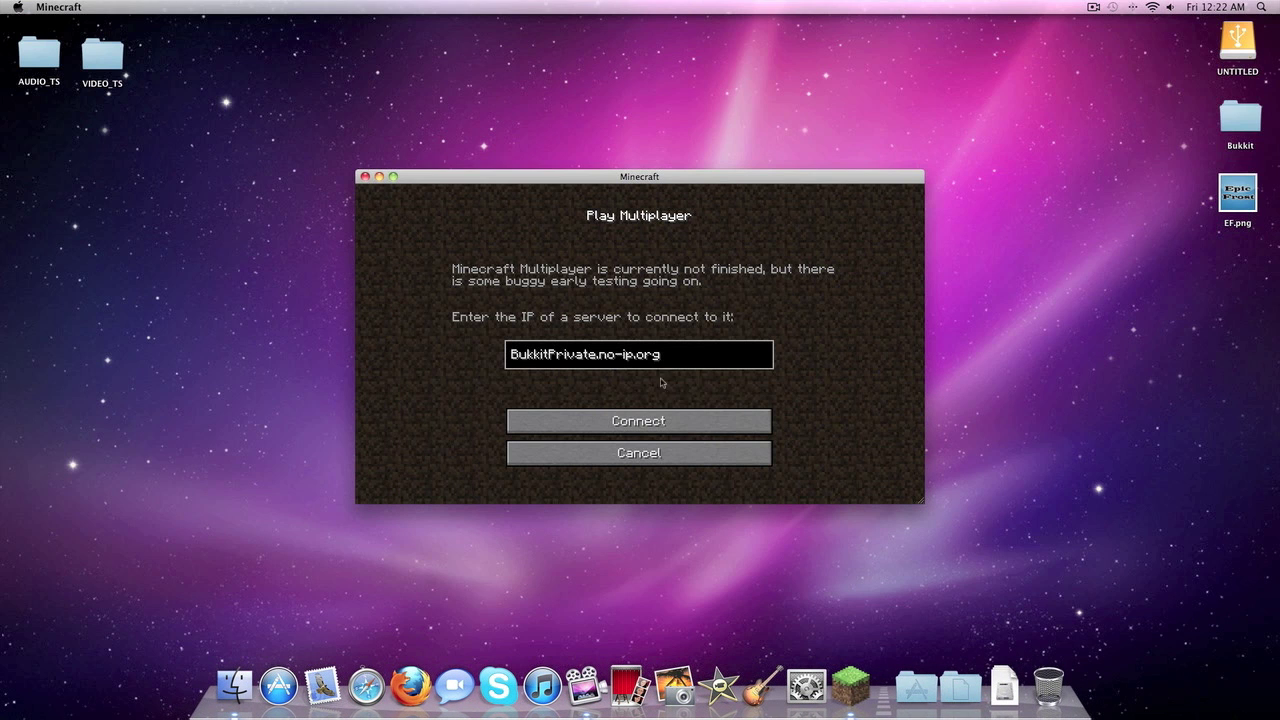
left_click(379, 176)
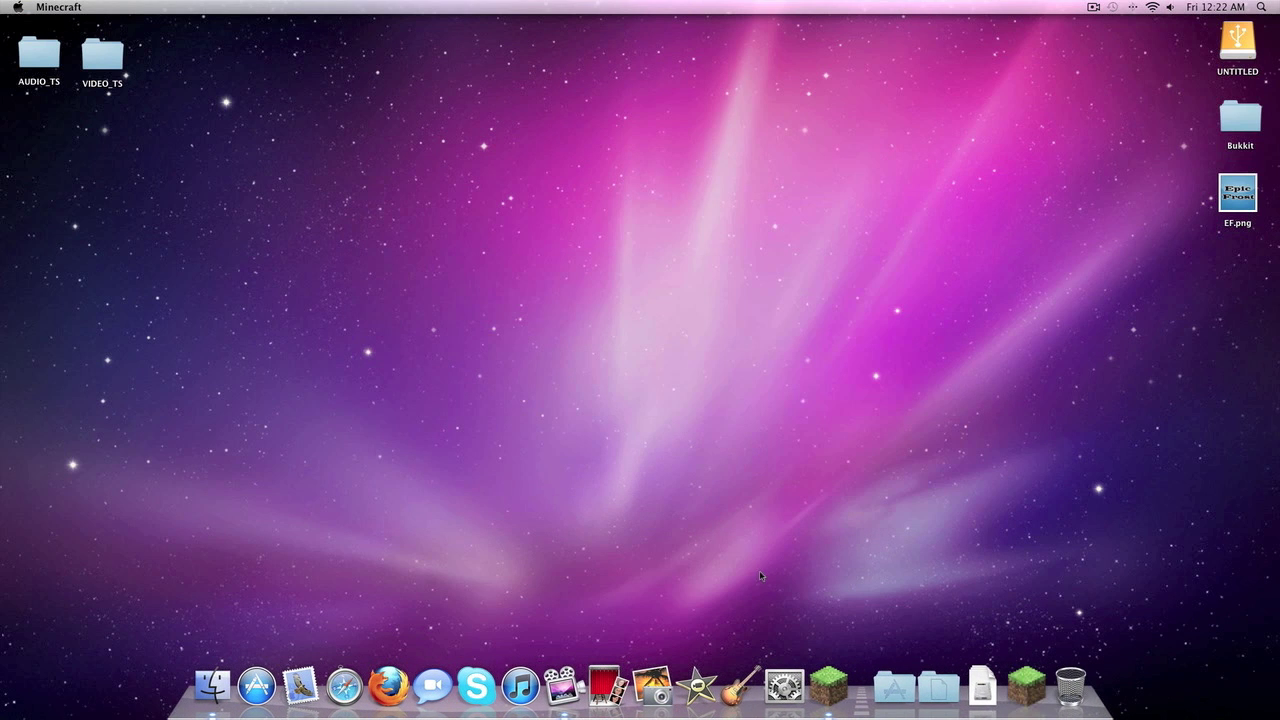
left_click(1026, 686)
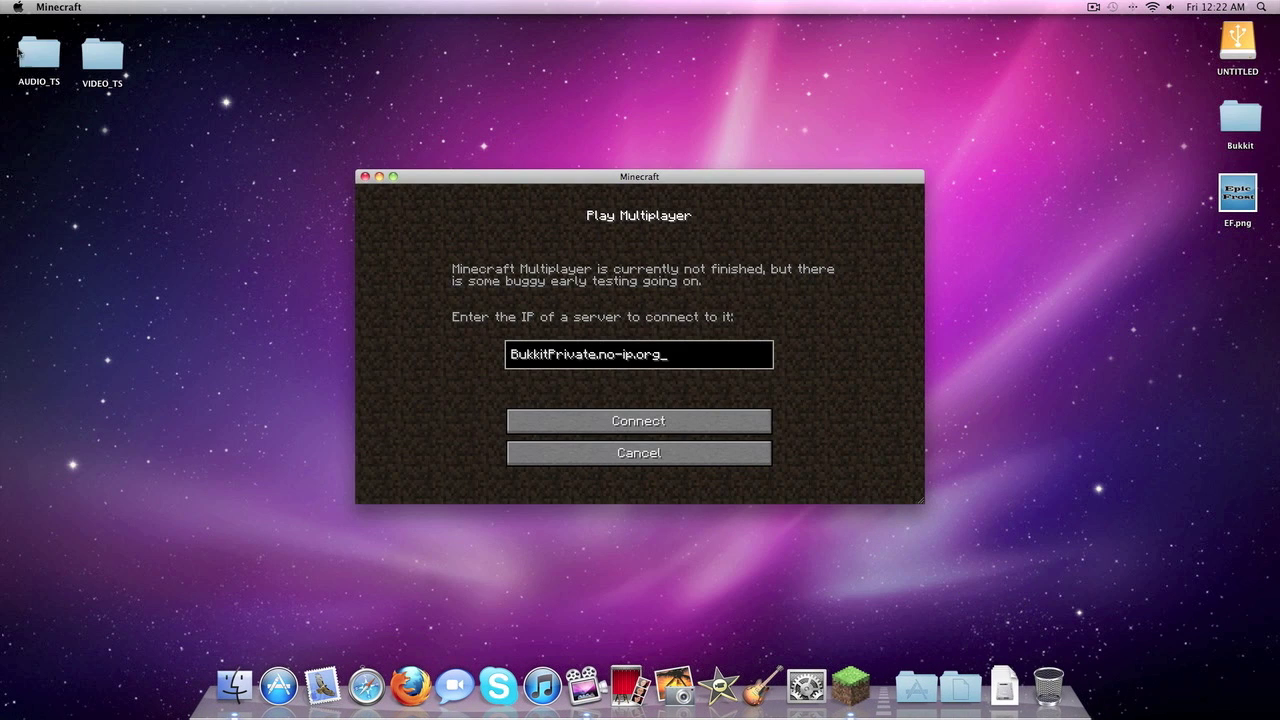
left_click(366, 177)
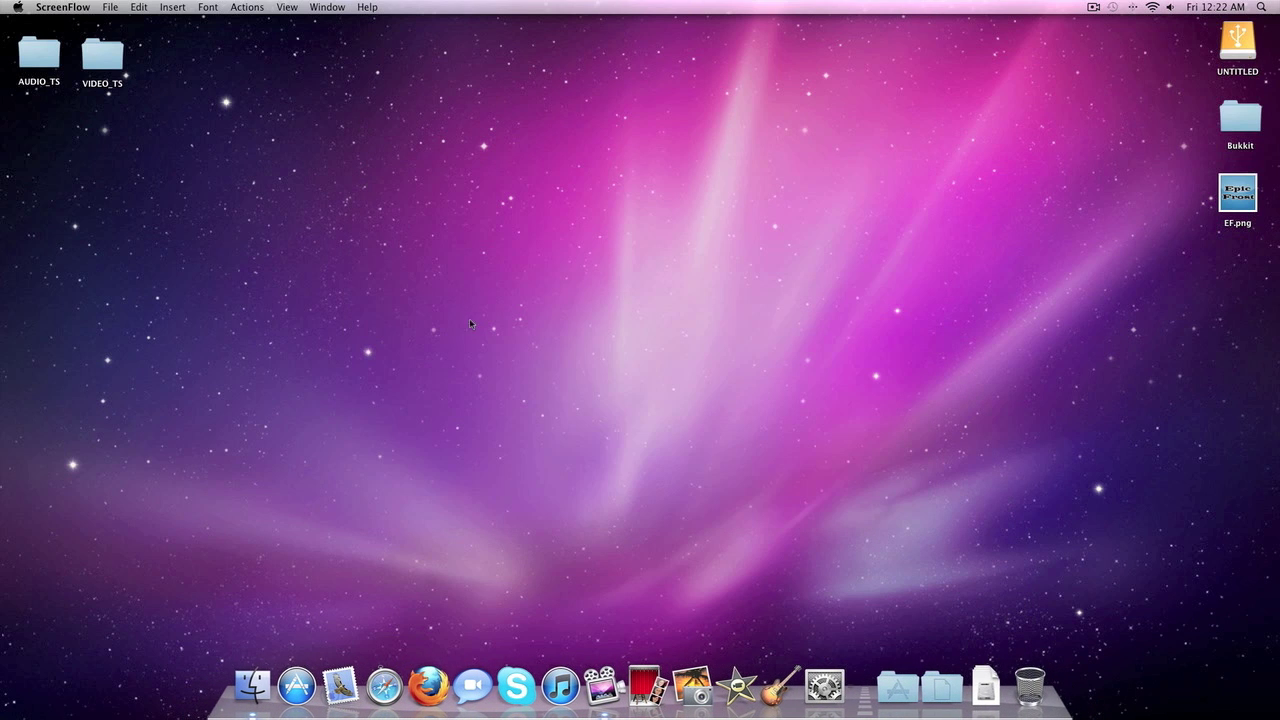